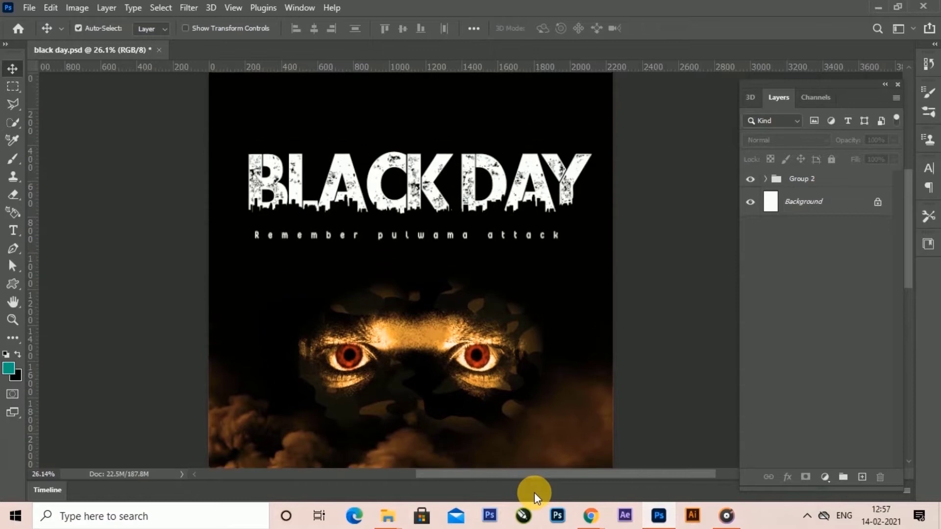
Step: Review the finished black day.psd poster from its title down to the road
scroll(534, 492, "down", 9)
scroll(534, 492, "down", 8)
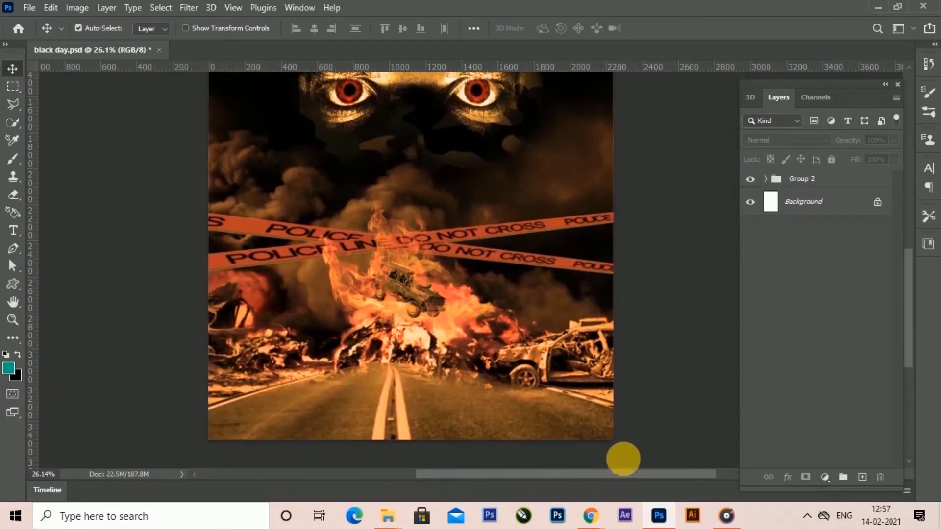
scroll(614, 448, "down", 5)
scroll(614, 452, "down", 1)
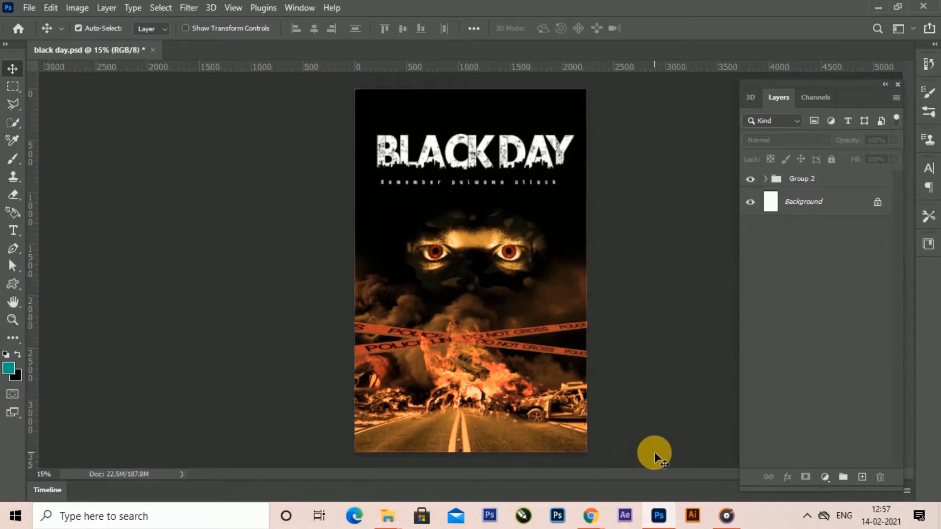
Step: Create a new A4 document, 210 x 297 mm at 300 ppi, and fill its background with black
left_click(29, 9)
left_click(38, 21)
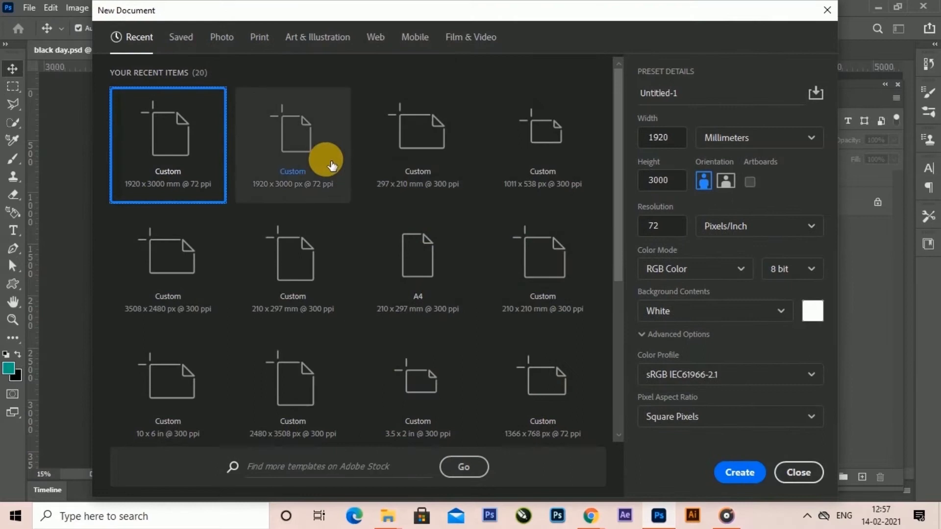
left_click(417, 255)
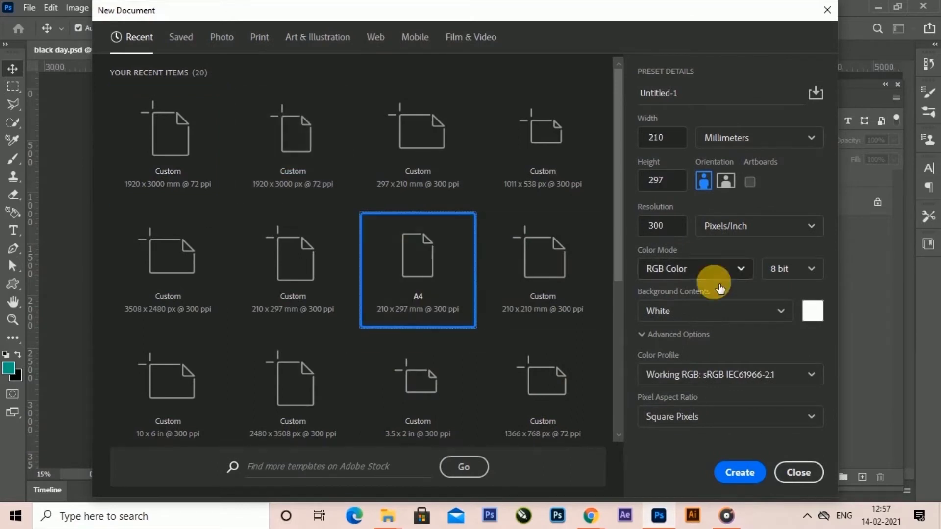
left_click(741, 472)
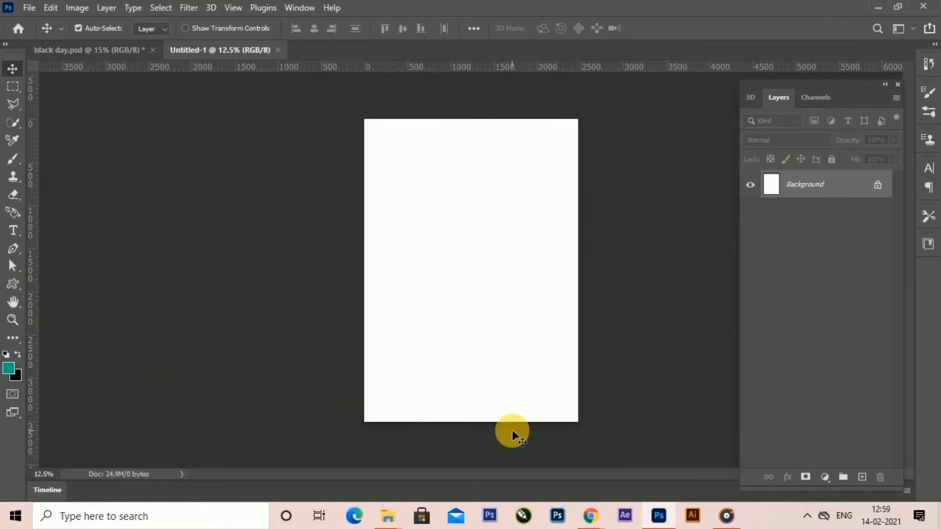
key("ctrl+BackSpace")
Step: Place the bomb-blast image over the lower part of the page, scaled to about 93.7% wide and 111.66% high, and rasterize its layer
left_click_drag(625, 514, 487, 351)
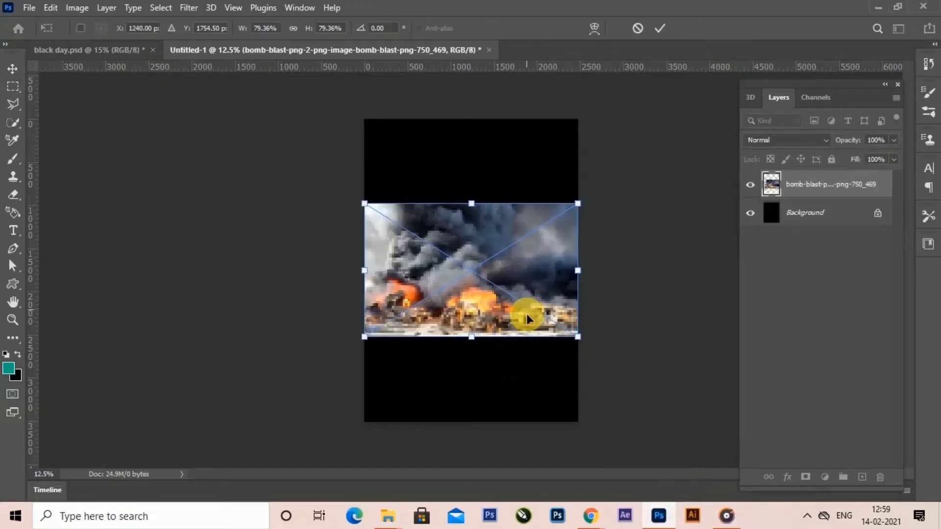
left_click_drag(526, 313, 527, 337)
left_click_drag(578, 361, 617, 415)
scroll(596, 449, "up", 2)
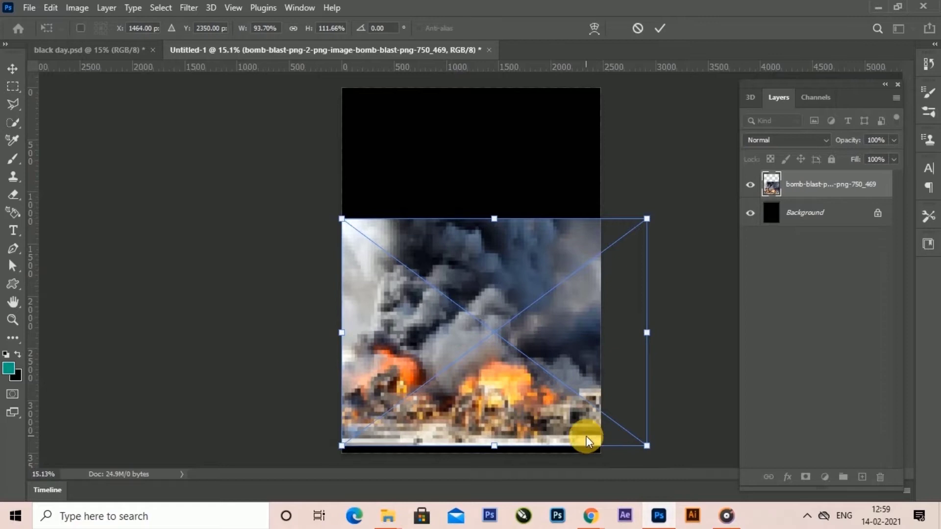
left_click_drag(518, 418, 504, 428)
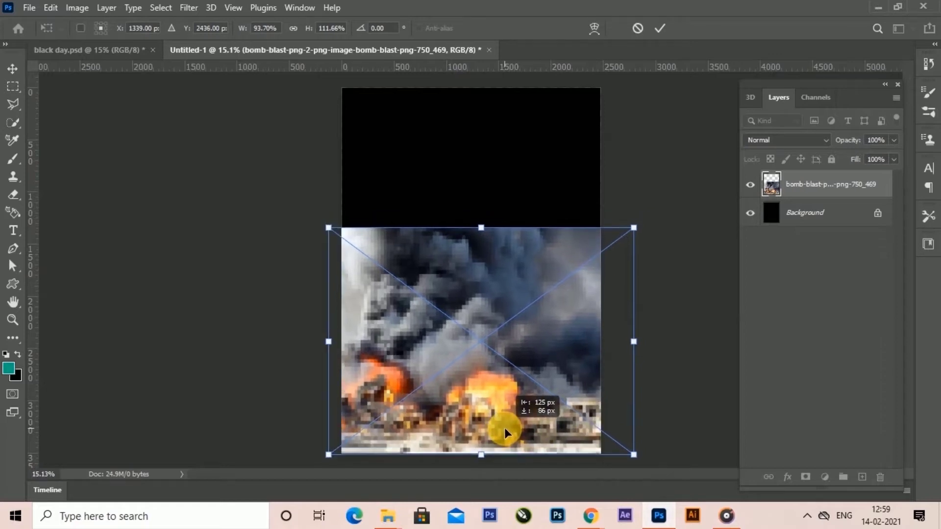
left_click(660, 28)
right_click(842, 186)
left_click(703, 268)
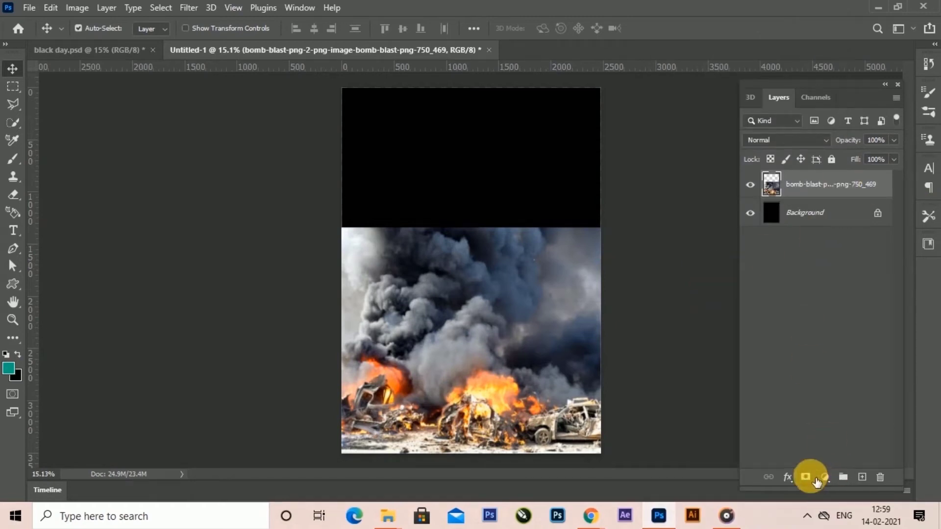
Step: Add a layer mask to the bomb-blast image and fade its upper part into the black background with a linear black-to-transparent gradient
left_click(806, 477)
left_click(13, 337)
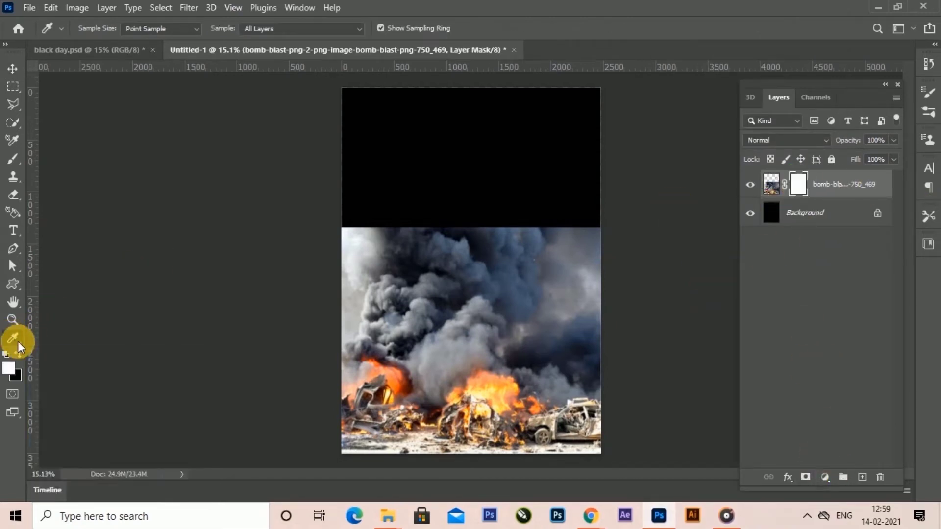
right_click(12, 338)
left_click(91, 433)
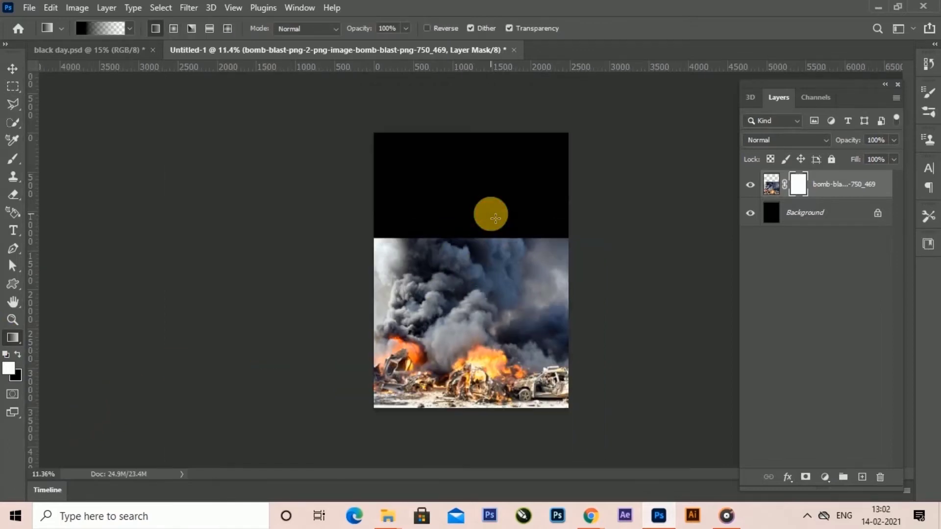
left_click_drag(490, 213, 487, 332)
left_click_drag(483, 247, 487, 341)
left_click(794, 237)
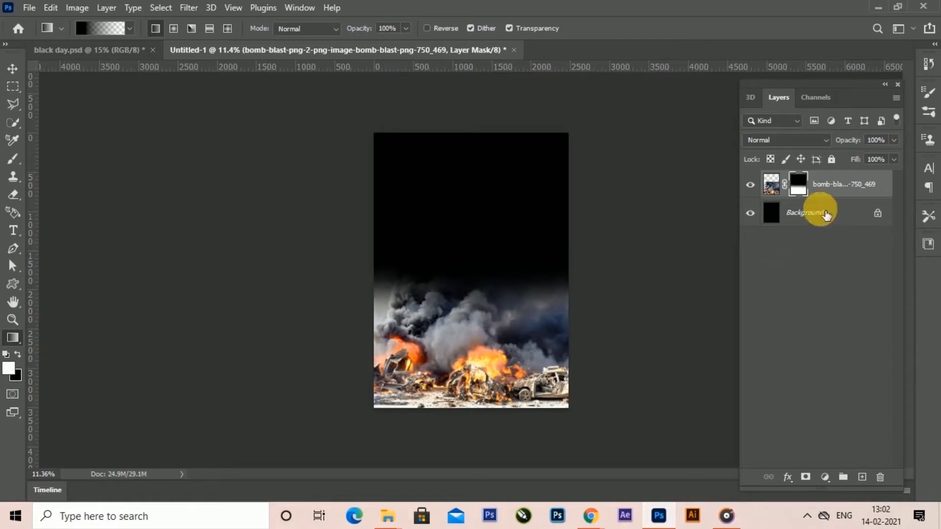
Step: Add a Curves adjustment layer above the bomb-blast image and pull the RGB curve down to darken the scene
left_click(771, 185)
left_click(824, 477)
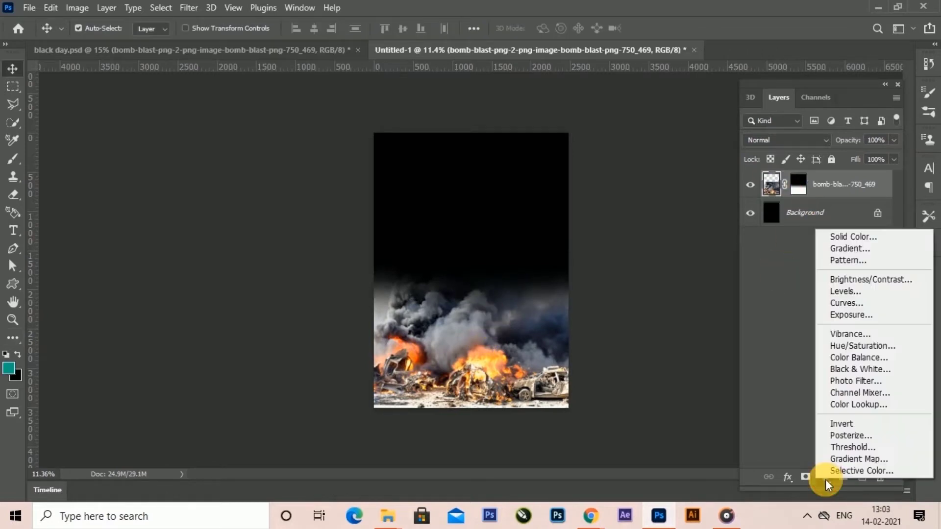
left_click(847, 302)
left_click_drag(172, 205, 188, 223)
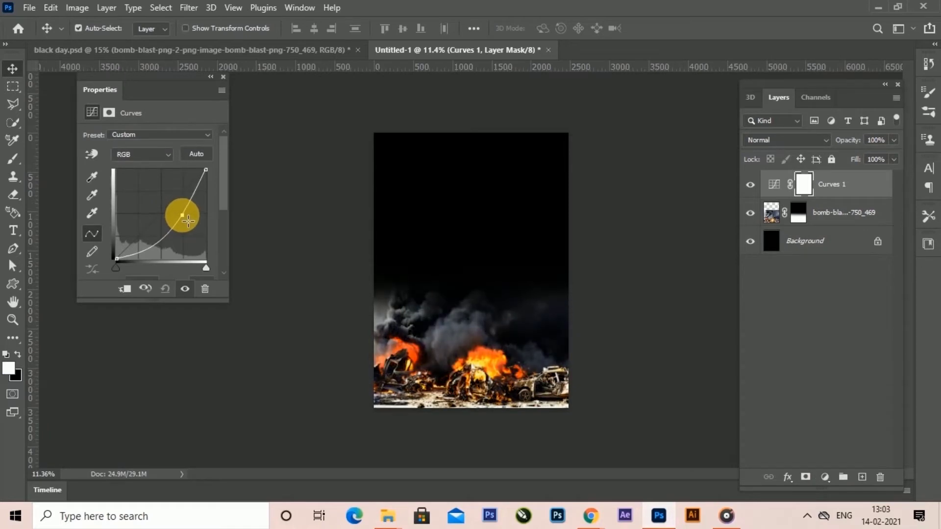
left_click(223, 77)
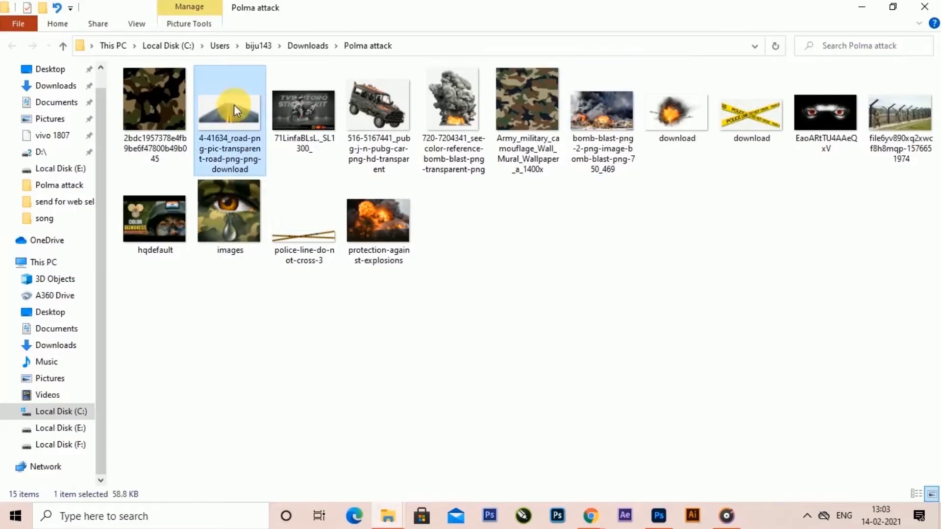
Step: Place the 4-41634_road PNG image from the Polma attack folder into the poster and rasterize its layer
left_click_drag(233, 104, 478, 388)
key("ctrl+0")
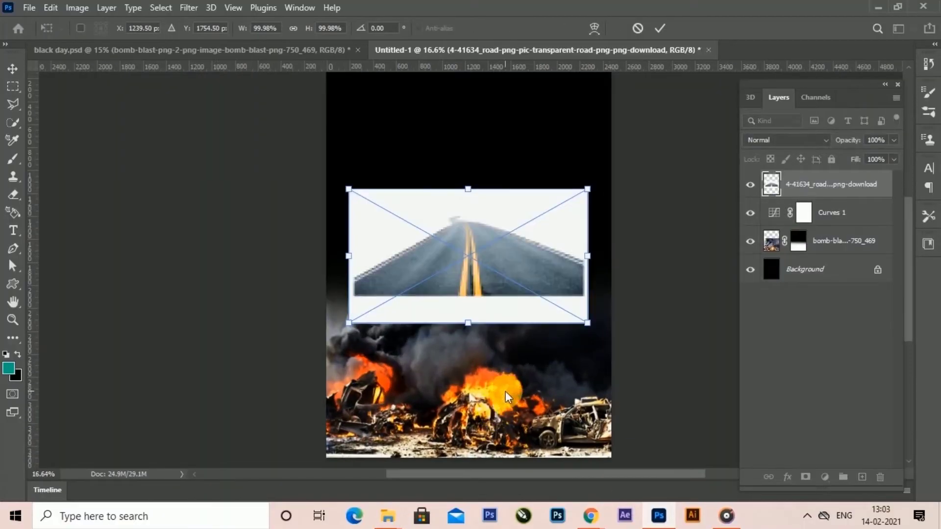
left_click(660, 28)
right_click(796, 186)
left_click(651, 269)
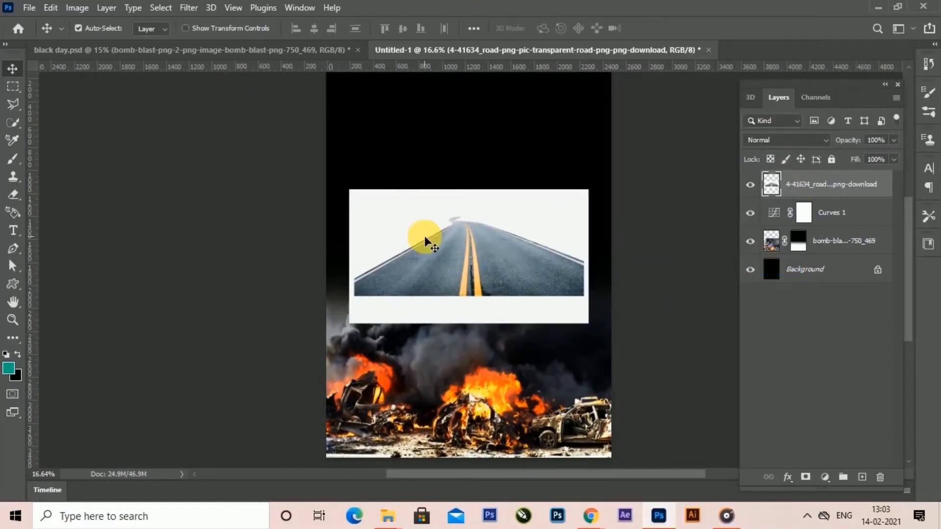
Step: Remove the white background around the road with the Magic Eraser tool
key("e")
right_click(7, 196)
left_click(59, 221)
left_click(564, 234)
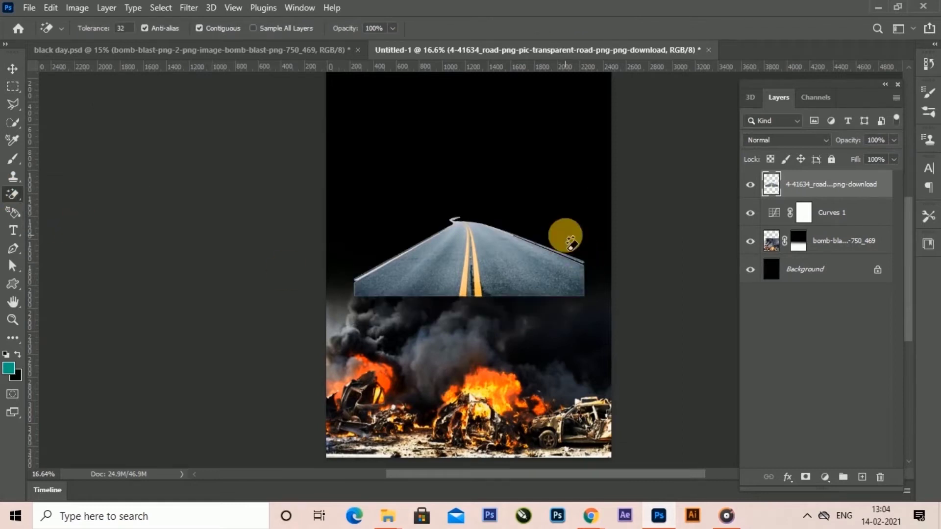
Step: Clip the Curves adjustment layer to the bomb-blast layer
left_click(15, 69)
scroll(483, 282, "down", 1)
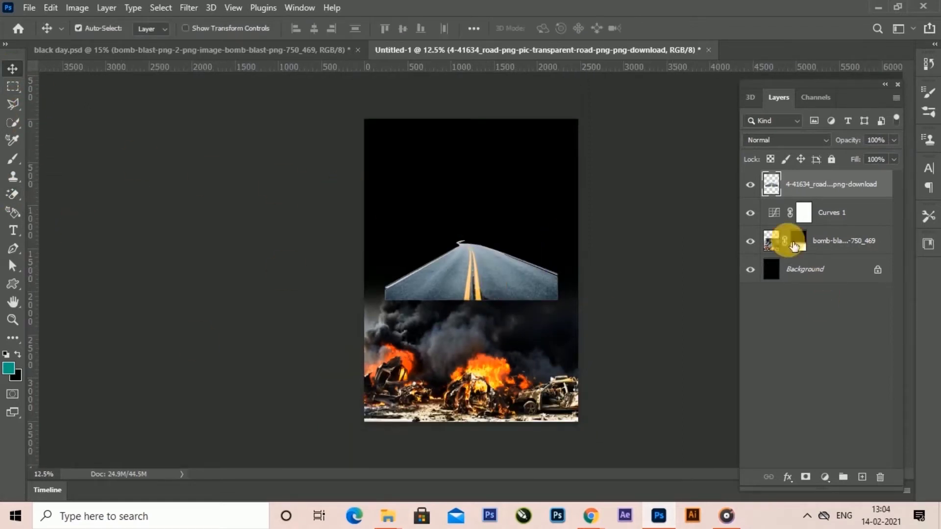
left_click(778, 221)
left_click(778, 226, "alt")
Step: Move the road down to the page's bottom edge and raise the bomb-blast image about 295 px
left_click(851, 185)
left_click_drag(496, 286, 494, 413)
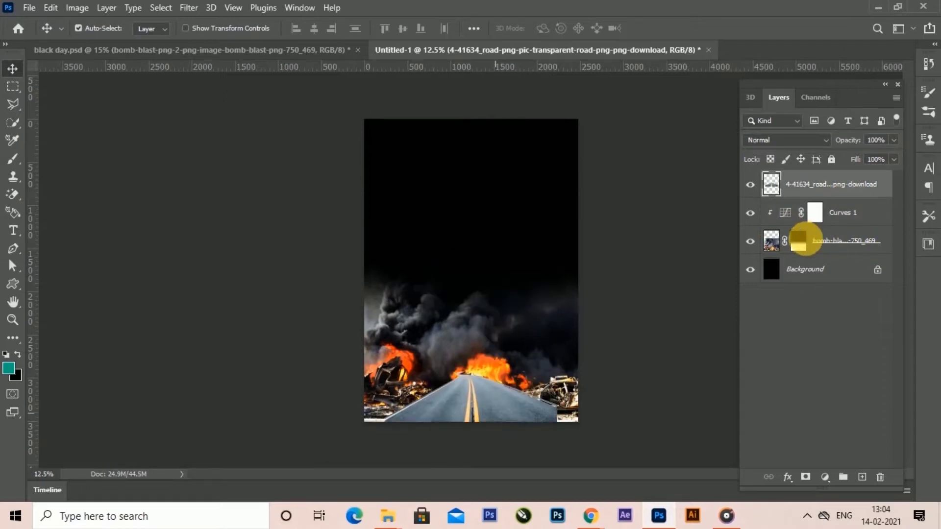
left_click(809, 241)
mouse_move(529, 326)
left_mouse_down()
mouse_move(532, 306)
mouse_move(530, 318)
left_mouse_up()
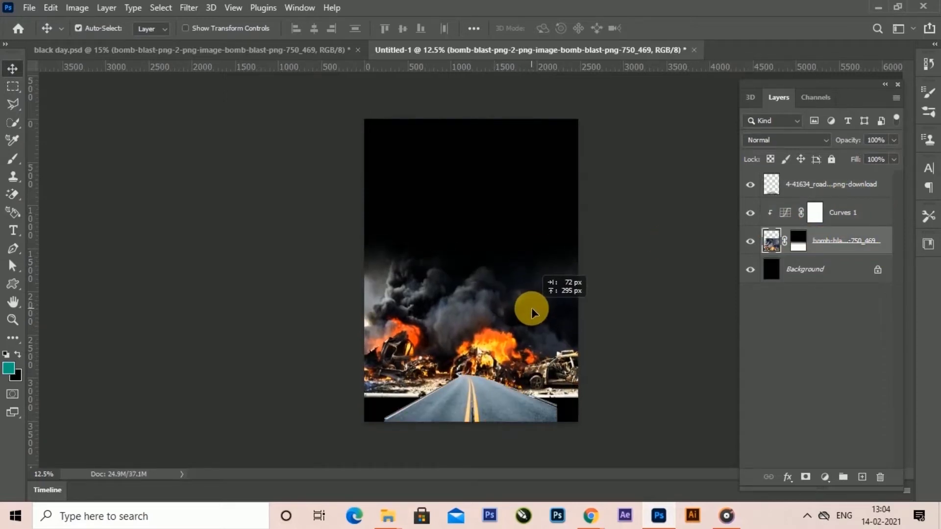
Step: Enlarge the road with Free Transform so it spans the full page width, lowering its far end to the base of the wreckage
left_click(794, 184)
key("ctrl+t")
left_click_drag(557, 431, 616, 471)
left_click_drag(527, 413, 493, 376)
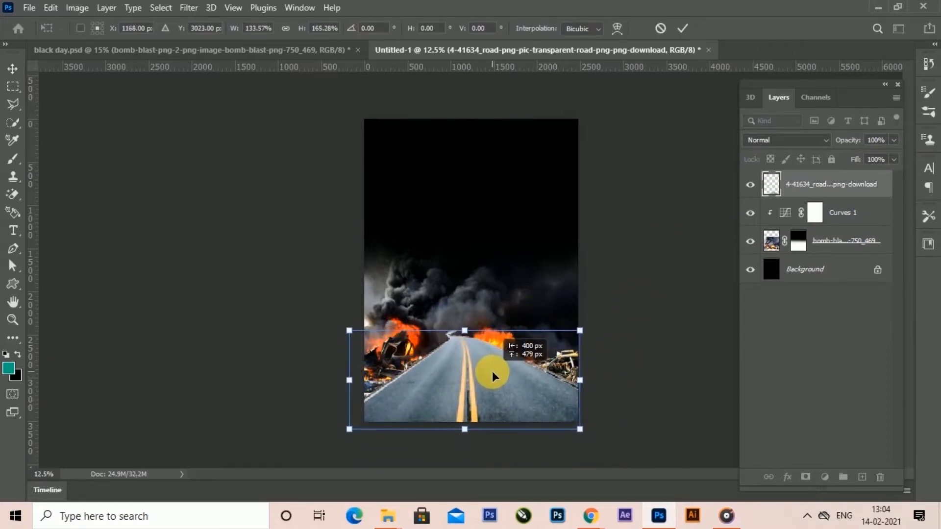
left_click_drag(474, 338, 445, 383)
left_click_drag(580, 418, 587, 429)
left_click_drag(444, 399, 440, 400)
Step: Warp the road by pulling its left side outward, and apply the transformation
right_click(451, 405)
left_click(490, 244)
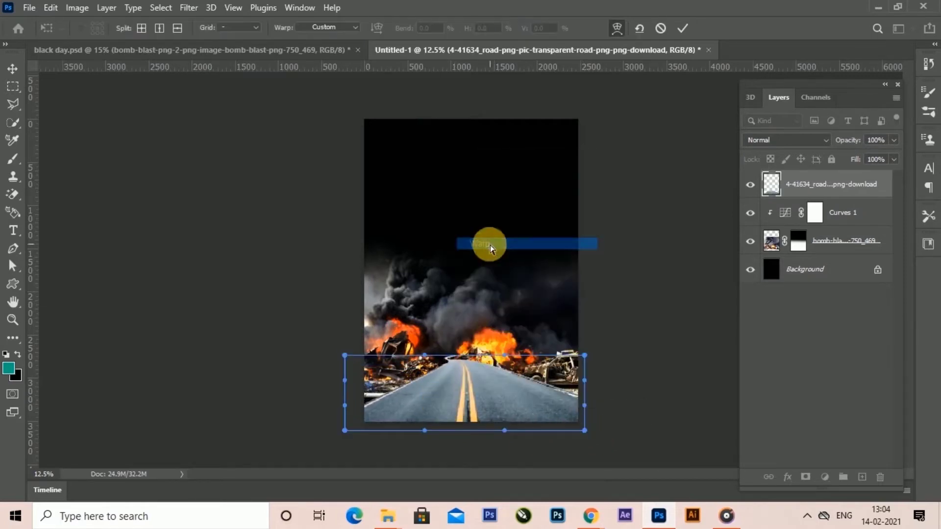
left_click_drag(281, 390, 248, 390)
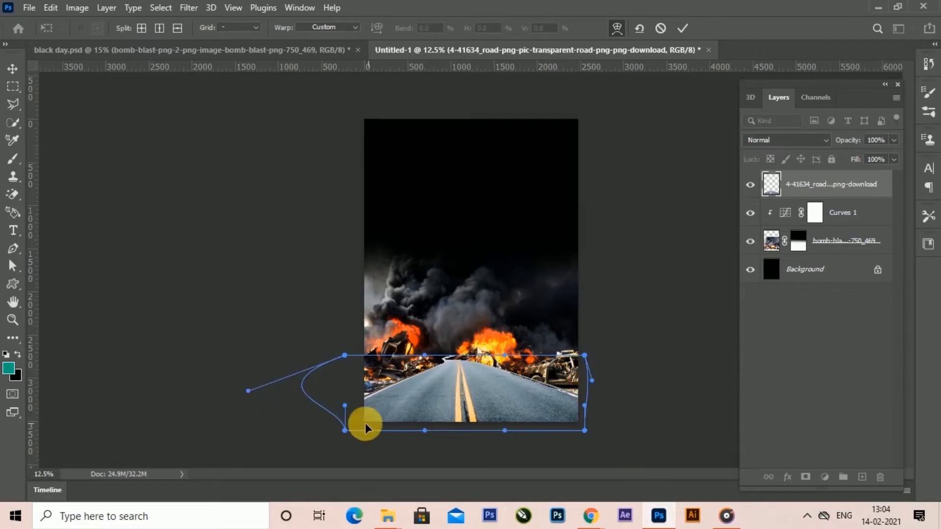
left_click(683, 28)
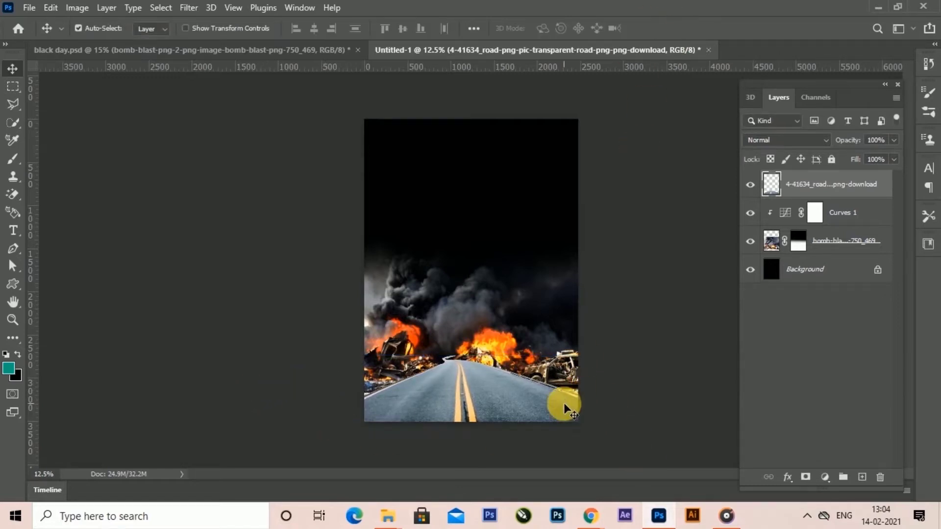
Step: Transform the road again, widening it slightly and warping its right side outward
key("ctrl+t")
mouse_move(457, 358)
left_mouse_down()
mouse_move(466, 363)
mouse_move(459, 362)
left_mouse_up()
right_click(458, 362)
left_click(463, 234)
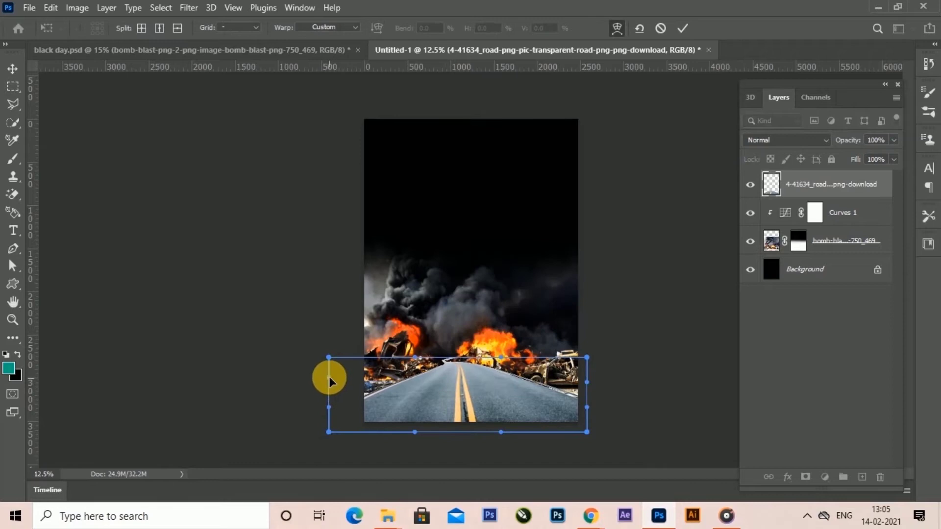
left_click_drag(586, 383, 600, 380)
left_click(683, 28)
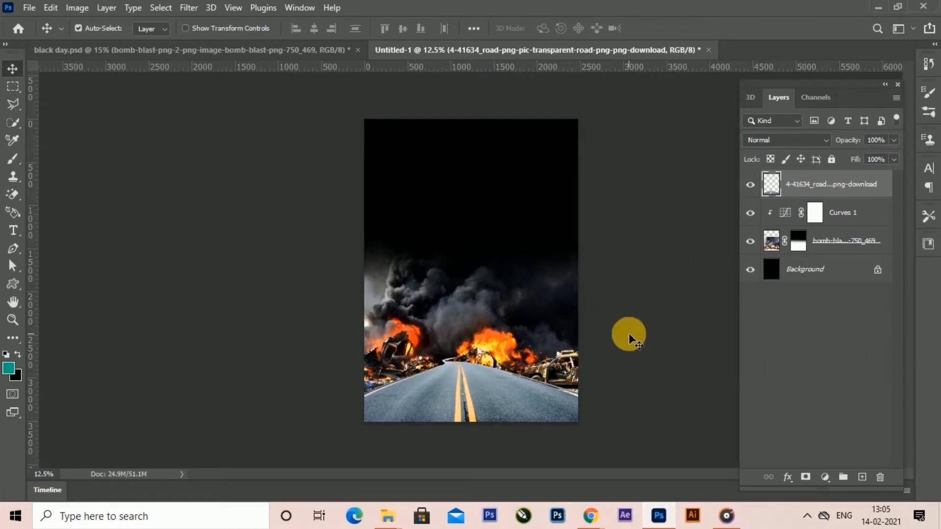
Step: Add a layer mask to the road and soften its far end into the fire with the Eraser
left_click(805, 477)
key("e")
Step: Darken the road image with a Curves adjustment, pulling the RGB curve down at input 162
left_click(77, 7)
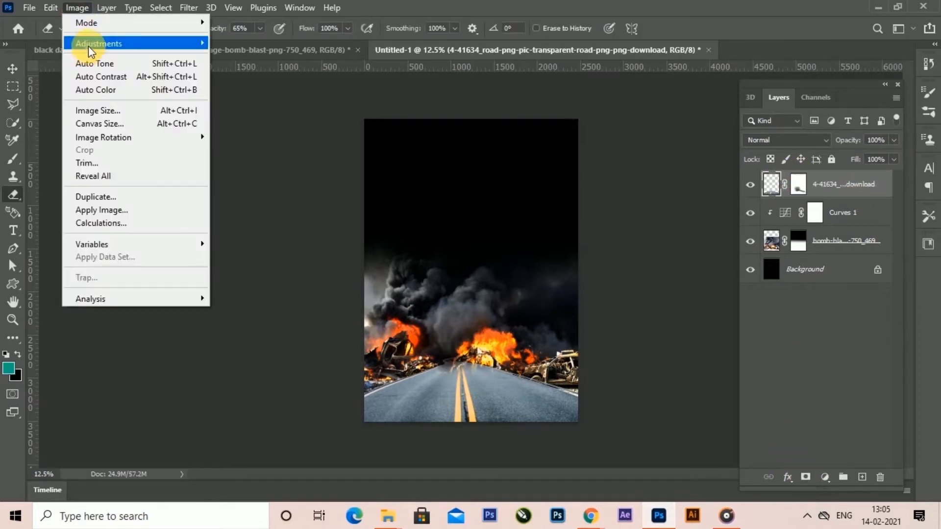
mouse_move(93, 43)
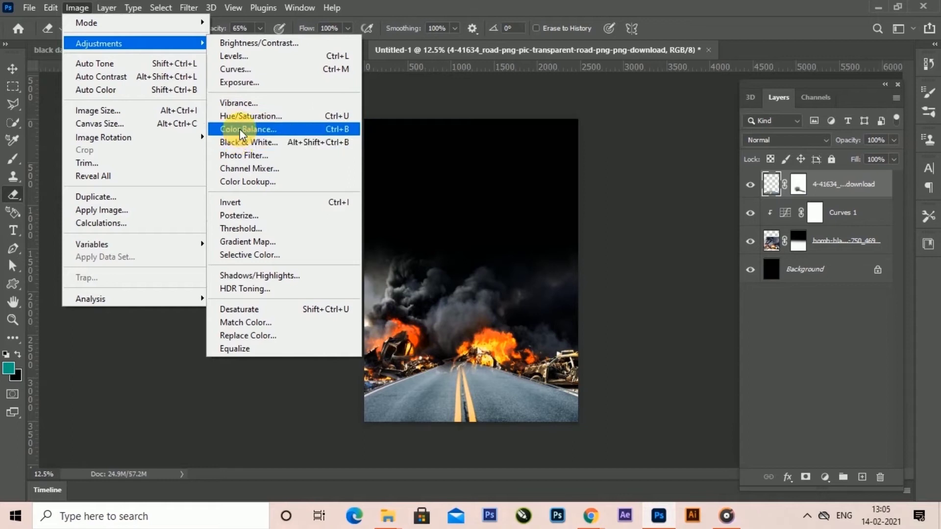
left_click(228, 68)
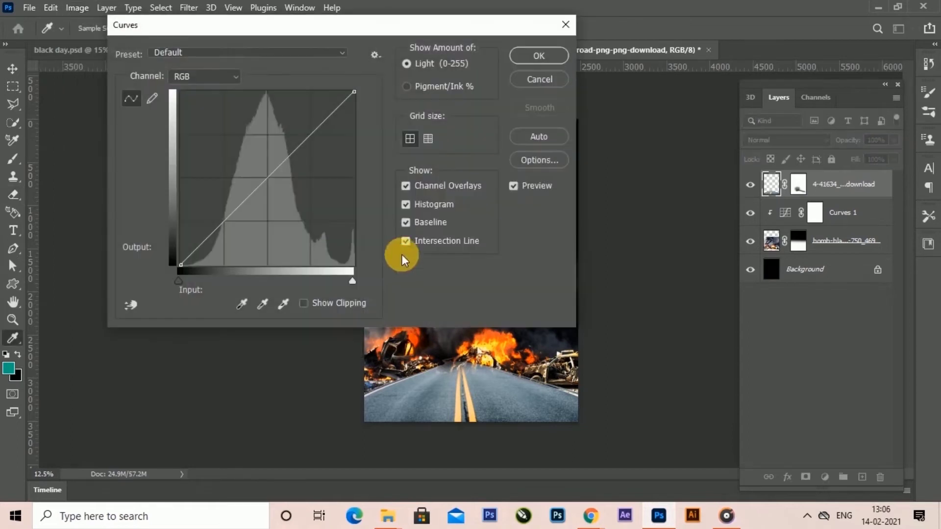
left_click_drag(410, 29, 285, 30)
left_click_drag(147, 175, 169, 206)
left_click_drag(368, 27, 323, 17)
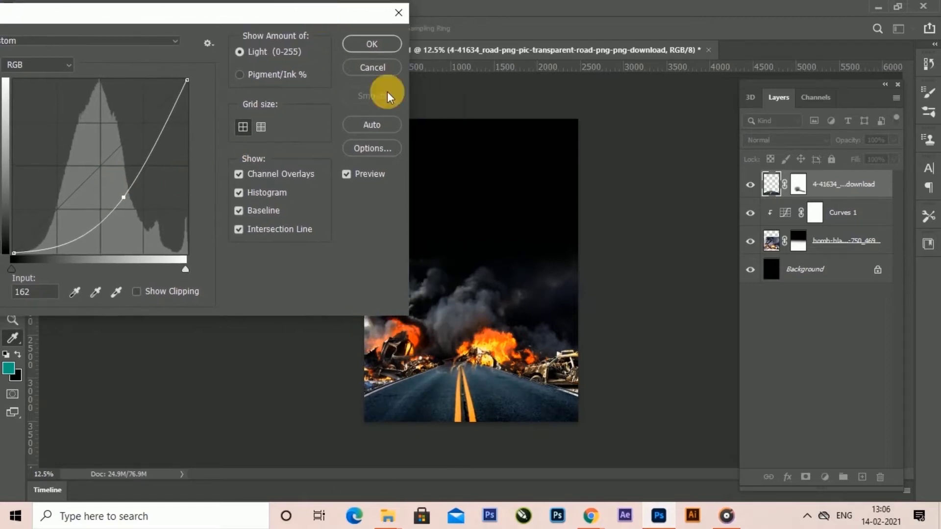
left_click(380, 45)
Step: Erase the road's right edge where it covers the burnt car
left_click(545, 367)
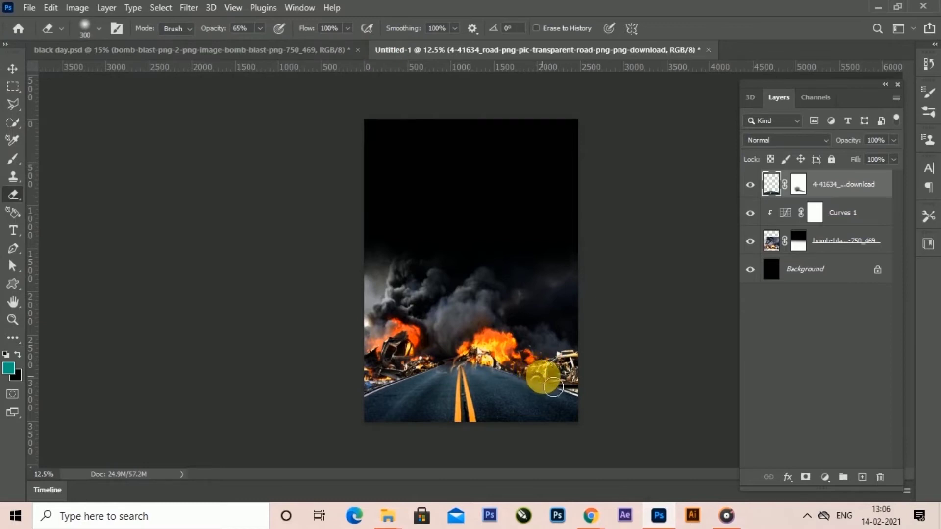
left_click(13, 68)
left_click(536, 378)
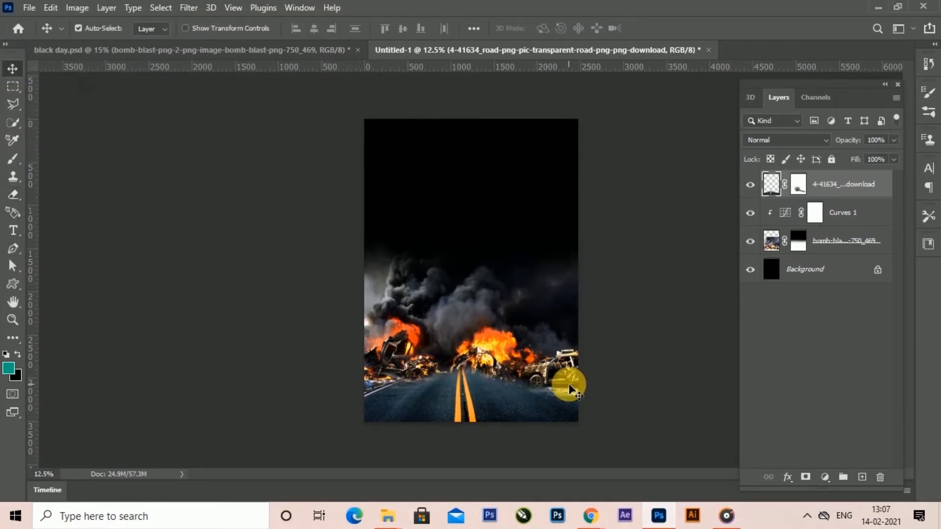
Step: Apply Brightness/Contrast to the bomb-blast layer with brightness -21 and contrast 98
left_click(773, 194)
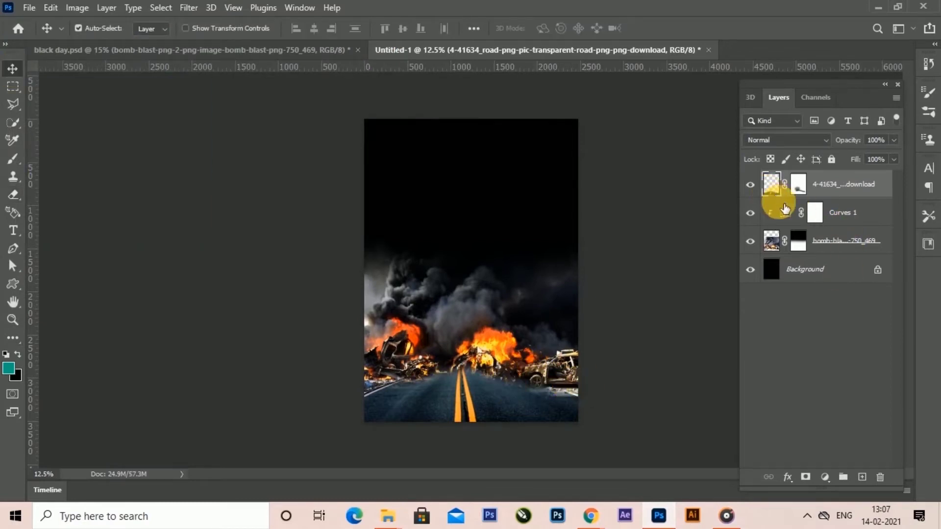
left_click(775, 245)
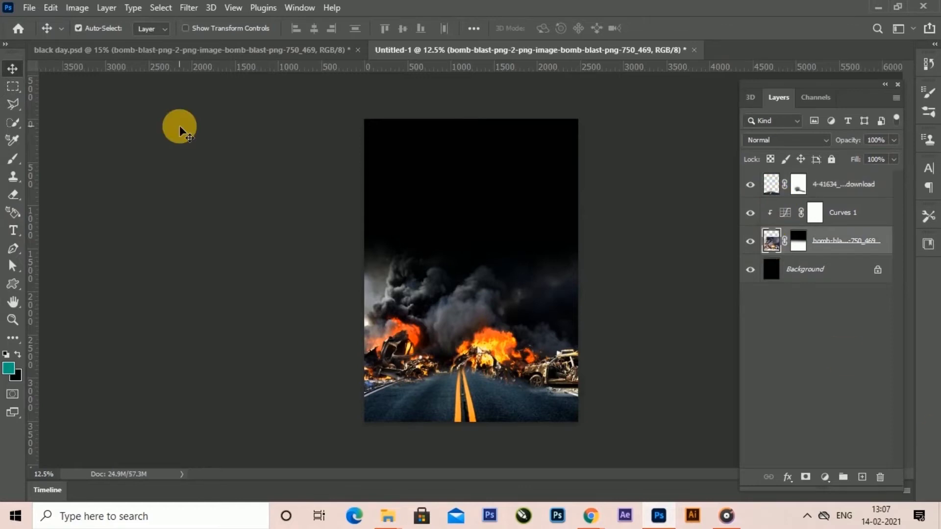
left_click(77, 7)
mouse_move(149, 44)
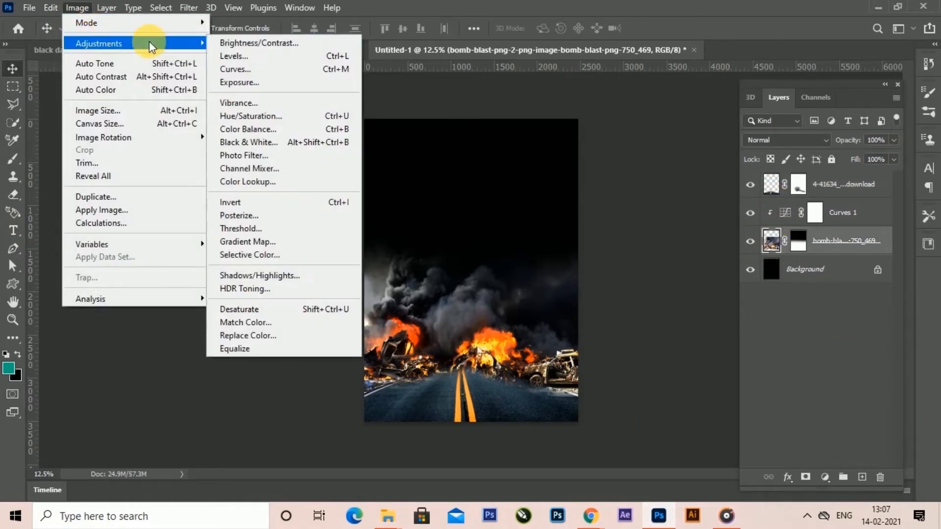
left_click(259, 43)
left_click_drag(549, 283, 530, 283)
left_click_drag(561, 245, 192, 198)
left_click_drag(180, 271, 247, 275)
left_click_drag(161, 238, 170, 239)
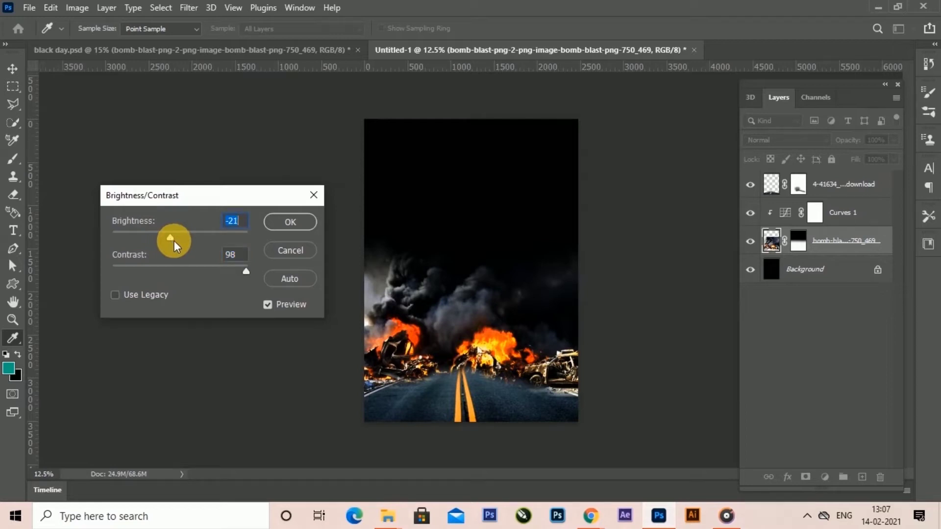
left_click(298, 222)
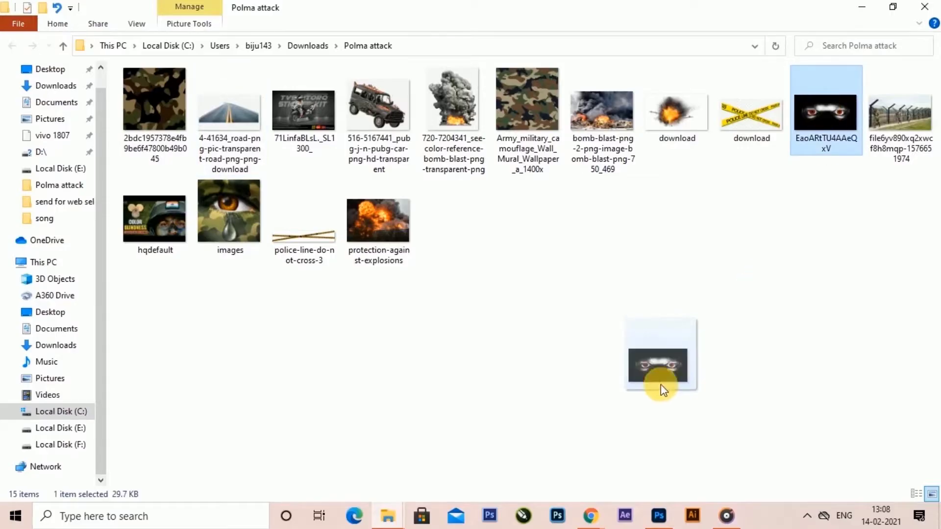
Step: Place the red-eyes image EaoARtTU4AAeQxV in the black area above the smoke, scale it down and rasterize its layer
left_click_drag(662, 388, 471, 250)
left_click_drag(578, 329, 543, 296)
left_click_drag(467, 263, 490, 266)
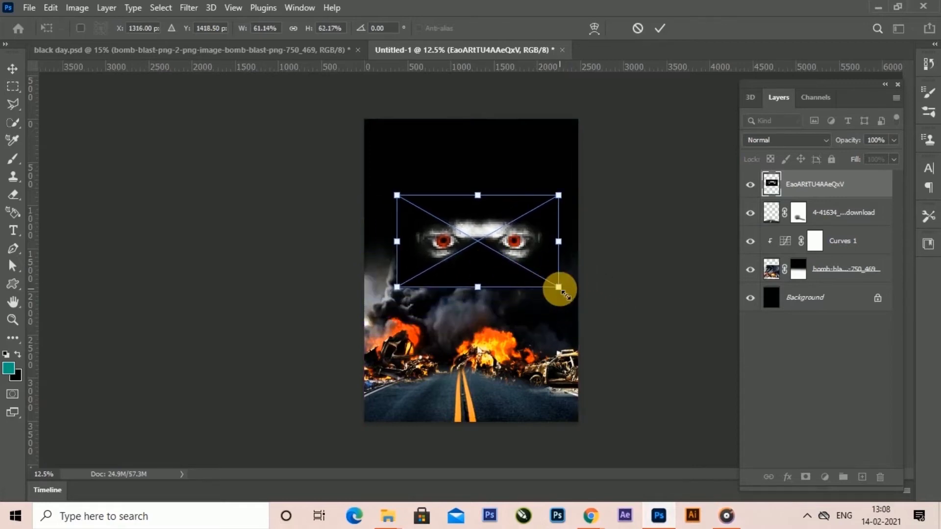
left_click_drag(558, 286, 548, 284)
left_click(660, 28)
key("ctrl+plus")
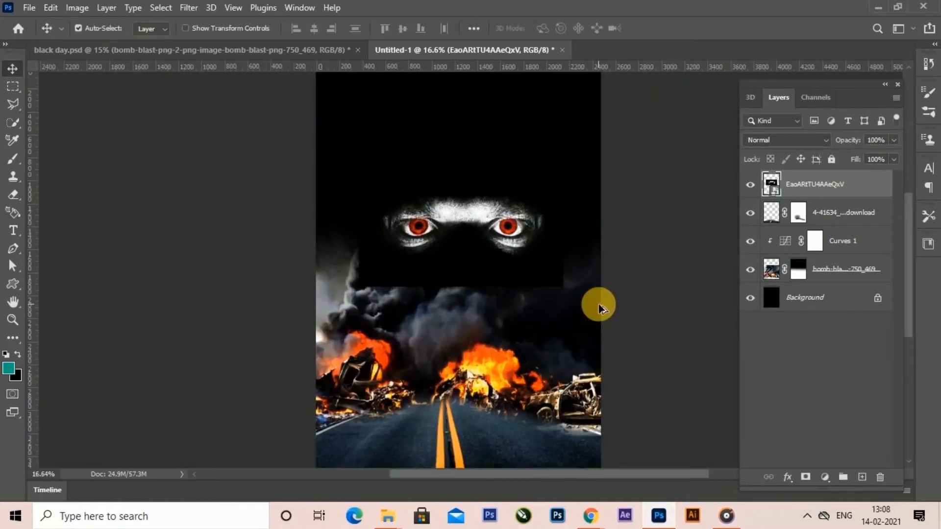
right_click(841, 187)
left_click(705, 264)
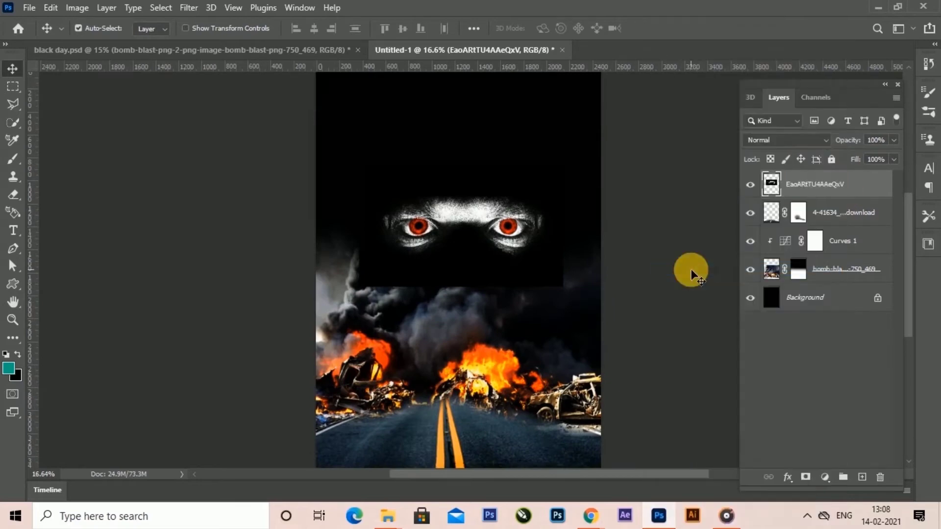
Step: Place the camouflage image 2bdc1957378e4fb9be6f47800b49b045 over the eyes, clip it to the eyes layer and lower its opacity
left_click(880, 7)
left_click_drag(155, 108, 449, 212)
left_click(723, 194)
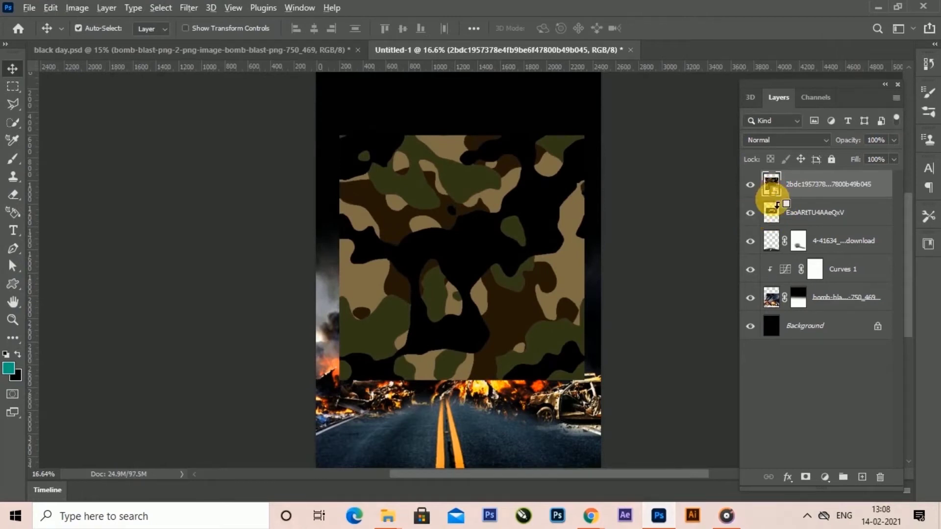
left_click(778, 203, "alt")
left_click(894, 143)
left_click_drag(894, 155, 837, 157)
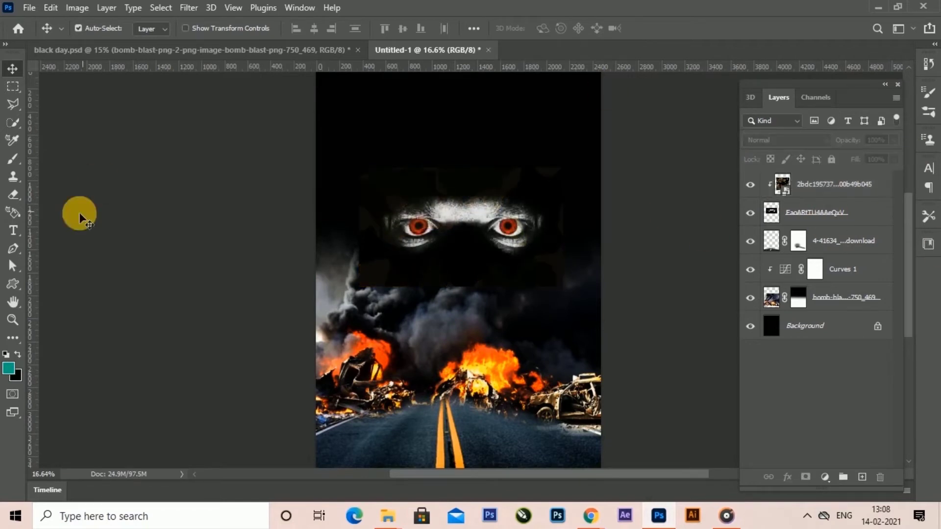
Step: Erase the eyes image's hard black edges on its own layer so it blends into the smoke
left_click(12, 194)
left_click(78, 189)
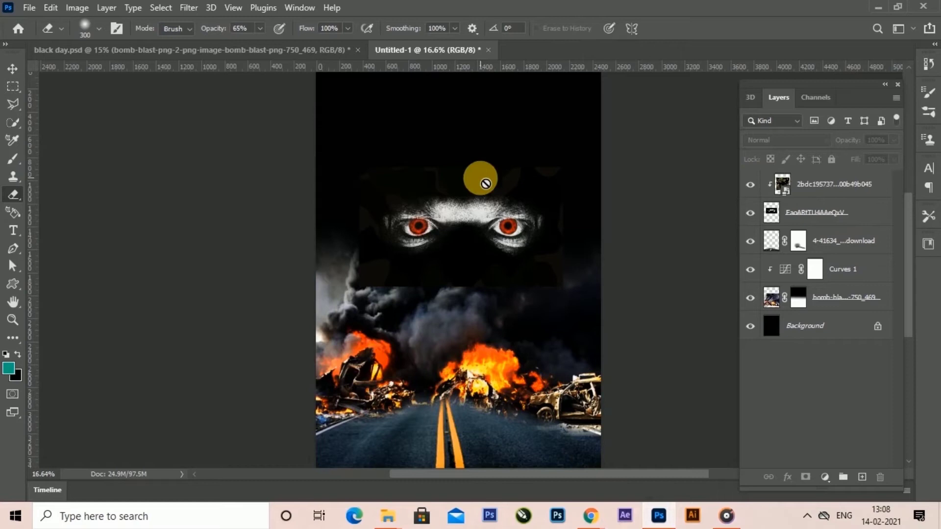
key("alt+bracketleft")
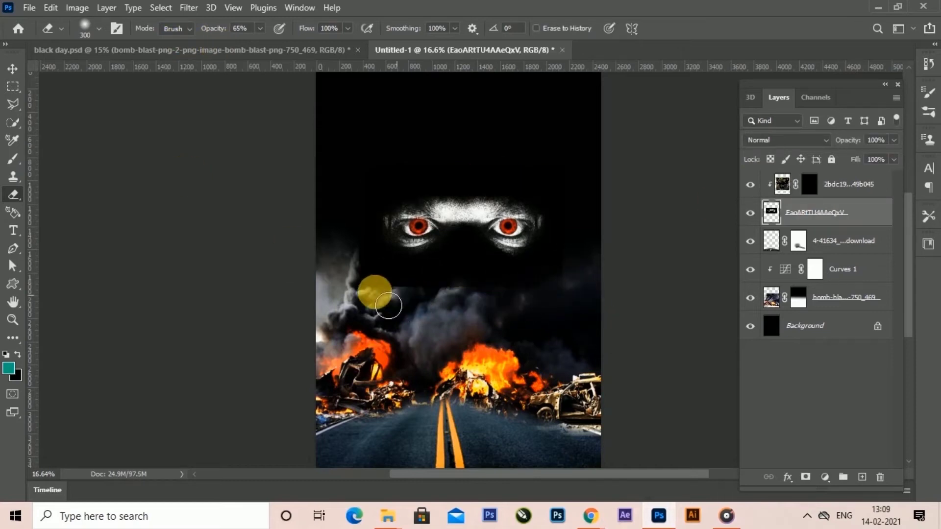
mouse_move(334, 271)
left_mouse_down()
mouse_move(456, 320)
mouse_move(573, 319)
mouse_move(442, 314)
mouse_move(590, 301)
mouse_move(597, 263)
mouse_move(593, 288)
mouse_move(565, 299)
mouse_move(588, 286)
mouse_move(428, 302)
mouse_move(358, 258)
mouse_move(351, 221)
mouse_move(474, 318)
mouse_move(459, 315)
mouse_move(483, 300)
mouse_move(427, 300)
mouse_move(347, 245)
mouse_move(438, 314)
mouse_move(480, 281)
mouse_move(560, 304)
mouse_move(606, 230)
mouse_move(600, 201)
mouse_move(448, 169)
mouse_move(321, 230)
mouse_move(449, 154)
mouse_move(423, 153)
left_mouse_up()
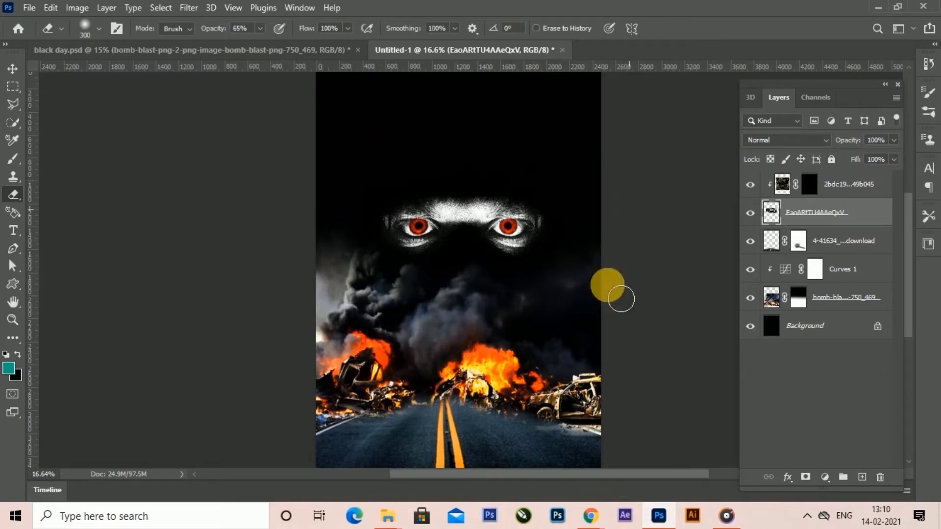
Step: Paint the camouflage layer's mask white around the eyes to reveal the pattern, and clear it from the eyes themselves
left_click(814, 195)
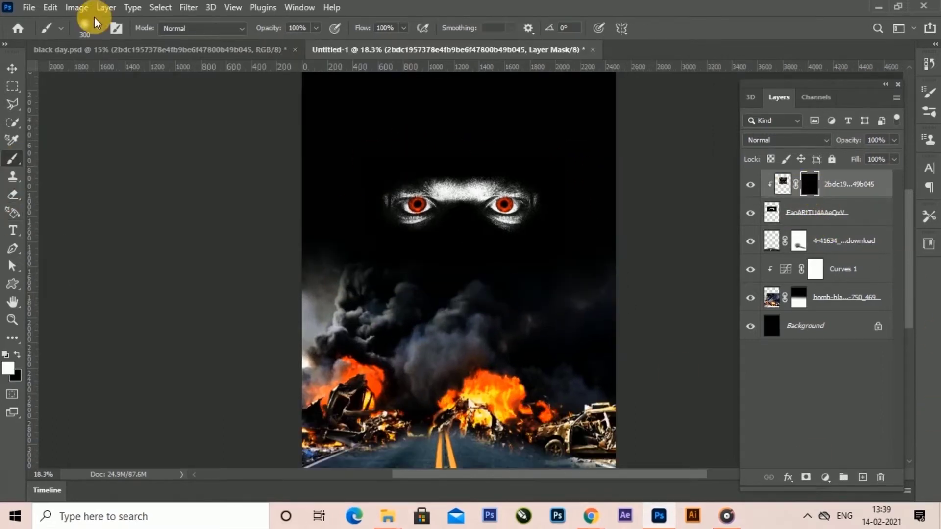
mouse_move(447, 195)
left_mouse_down()
mouse_move(463, 211)
mouse_move(545, 207)
mouse_move(475, 190)
mouse_move(431, 197)
mouse_move(415, 216)
mouse_move(441, 248)
mouse_move(473, 250)
mouse_move(521, 229)
mouse_move(477, 211)
left_mouse_up()
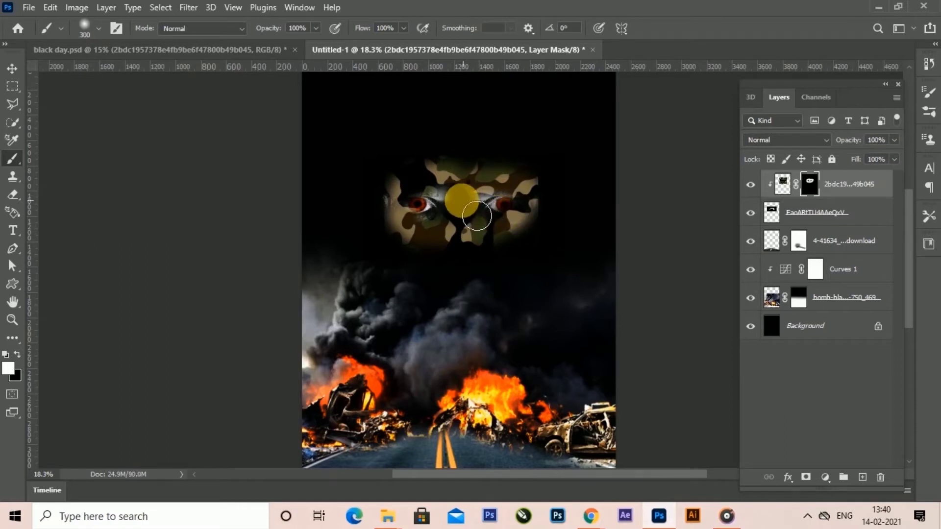
left_click(12, 194)
mouse_move(442, 221)
left_mouse_down()
mouse_move(483, 202)
mouse_move(529, 219)
left_mouse_up()
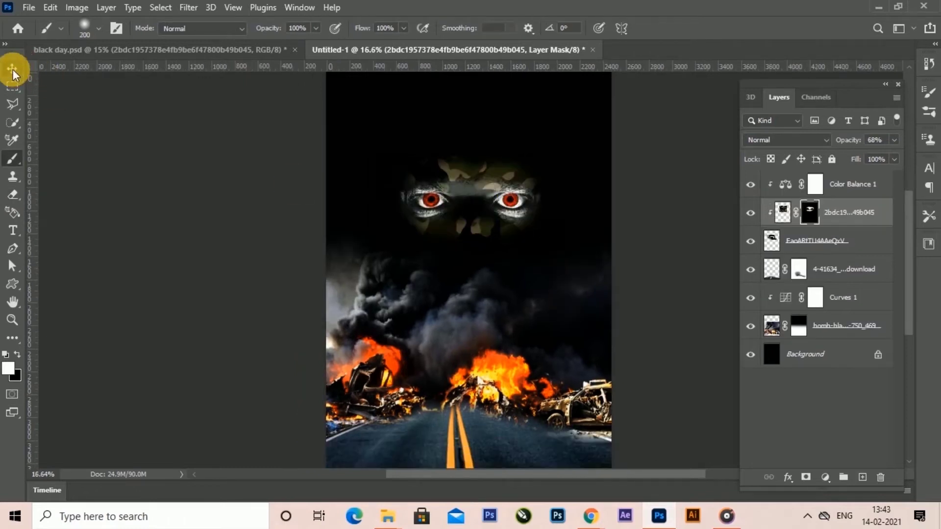
left_click(12, 69)
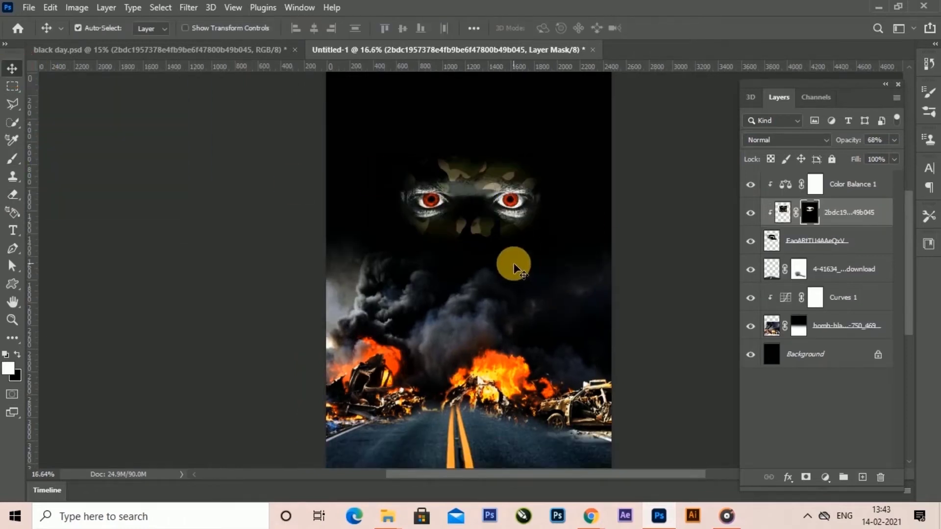
scroll(512, 264, "down", 2)
scroll(482, 389, "up", 2)
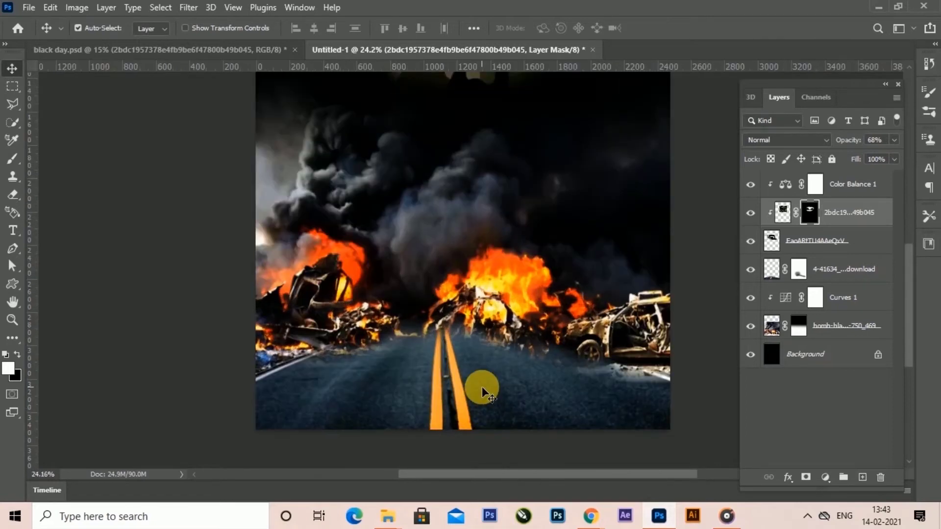
mouse_move(387, 516)
left_click(410, 453)
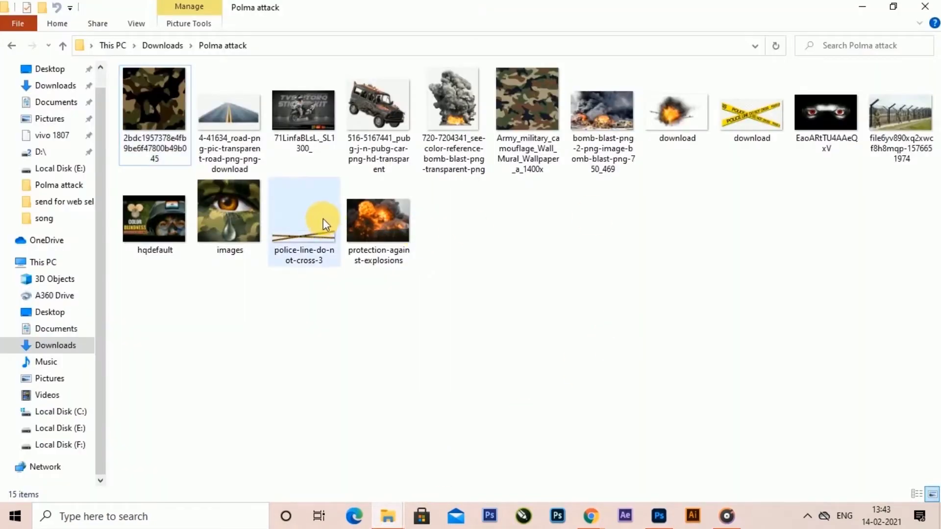
left_click(406, 165)
left_click_drag(421, 172, 473, 321)
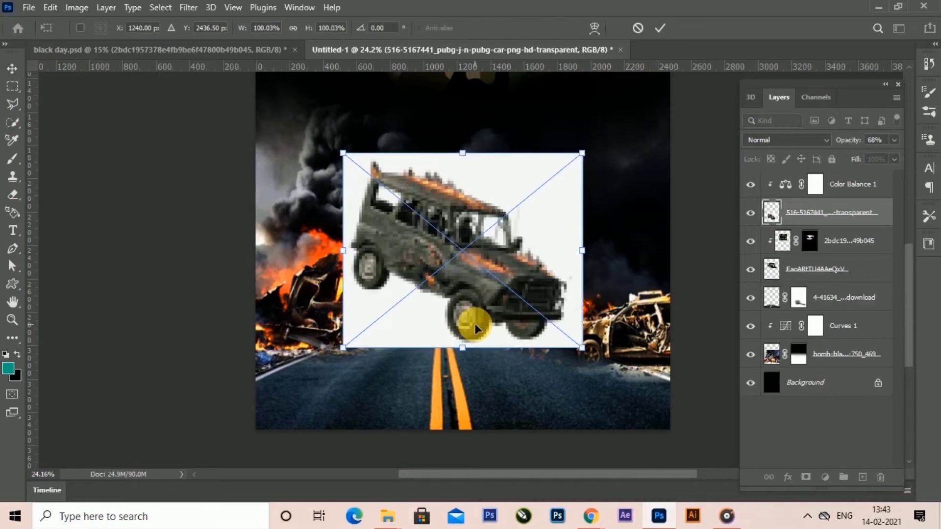
left_click(660, 29)
Step: Rasterize the jeep layer and move it above Color Balance 1, clipping that adjustment to the camouflage again
right_click(813, 208)
left_click(691, 268)
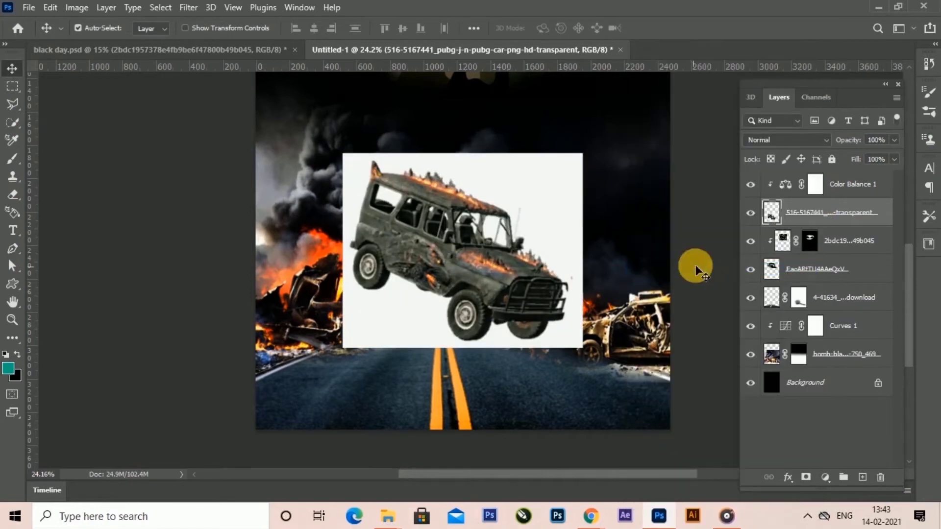
left_click_drag(835, 214, 836, 177)
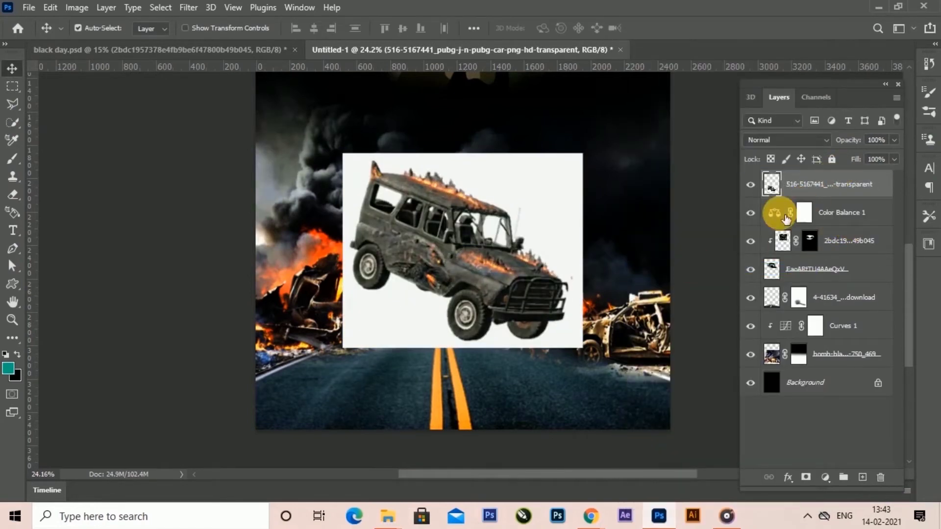
left_click(785, 226)
Step: Remove the white background around the jeep with the Magic Eraser
right_click(816, 194)
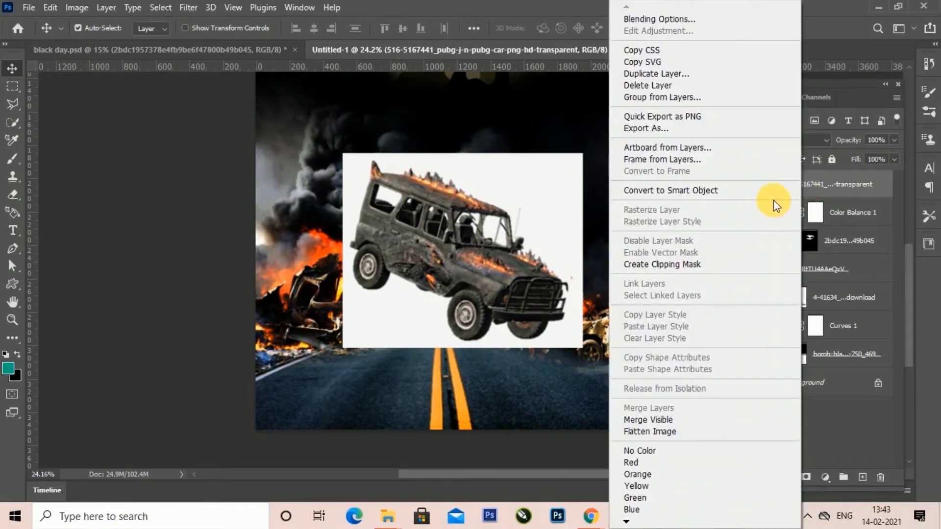
key("Escape")
right_click(13, 194)
left_click(63, 221)
left_click(560, 255)
key("ctrl+0")
key("v")
Step: Try to darken the jeep with Levels, lowering the output white level to 199 and resetting it to 255
left_click(77, 7)
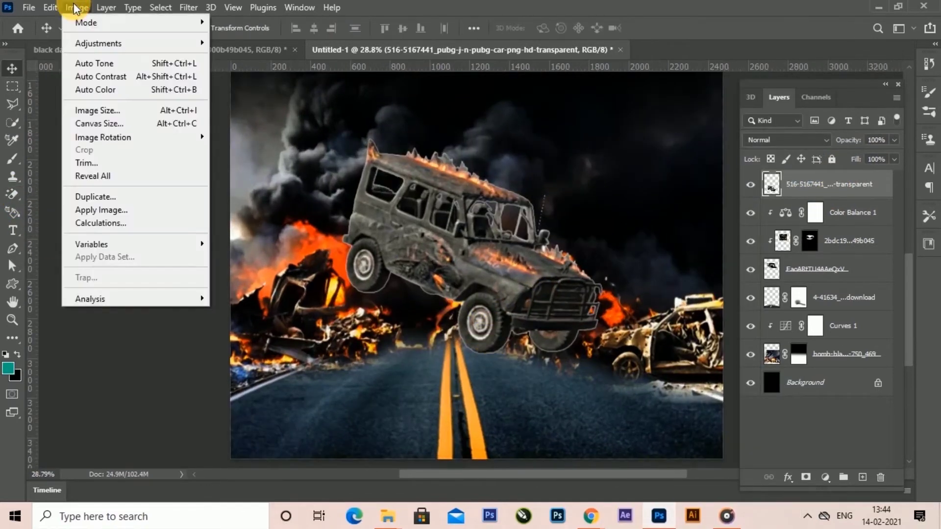
mouse_move(85, 42)
left_click(236, 57)
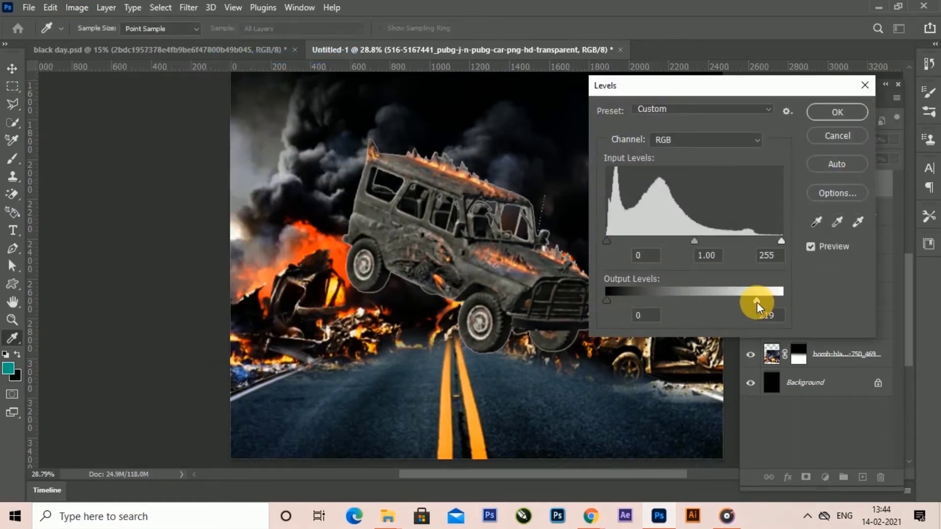
left_click_drag(756, 302, 751, 302)
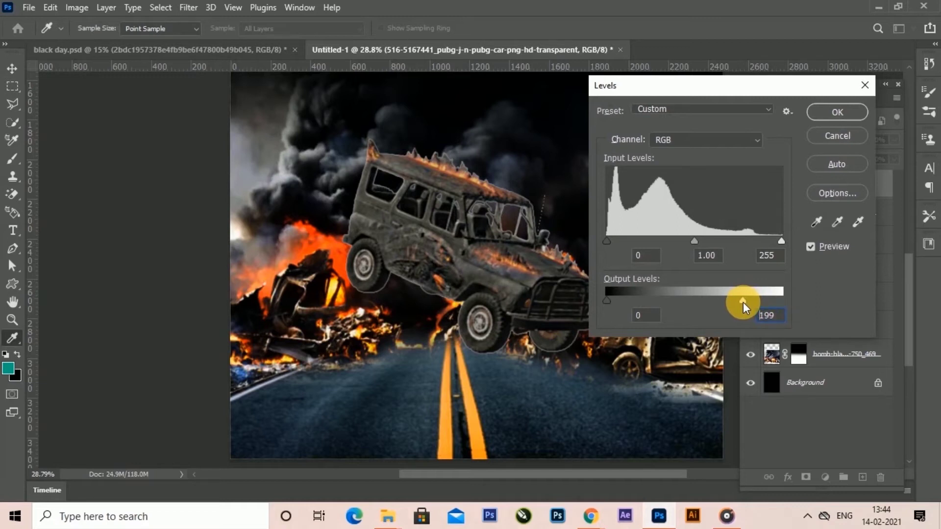
left_click_drag(744, 301, 778, 298)
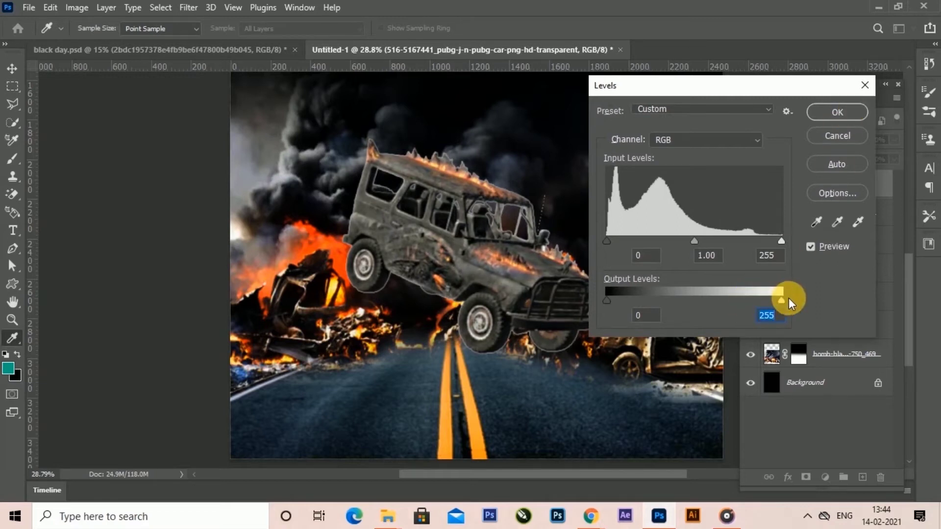
left_click(856, 111)
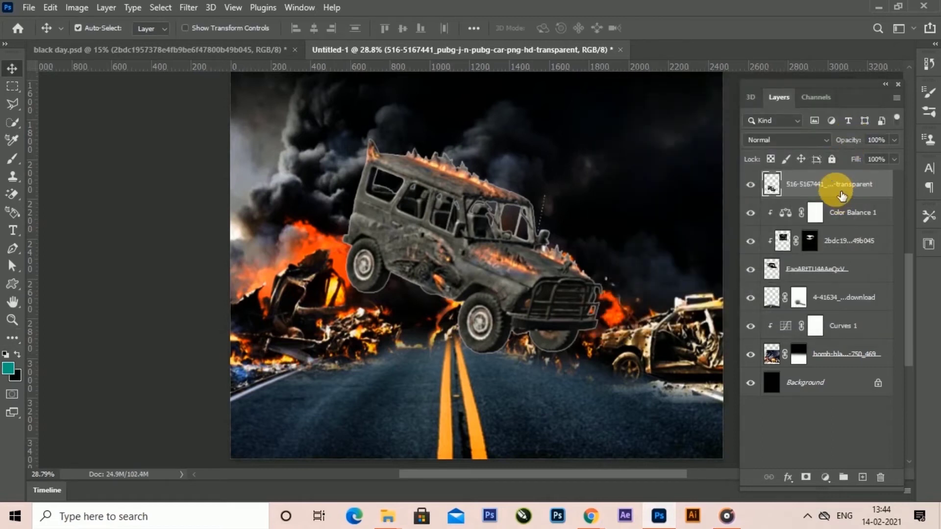
Step: Add a Levels adjustment layer clipped to the jeep and lower its output white level to darken the jeep
left_click(826, 478)
left_click(847, 290)
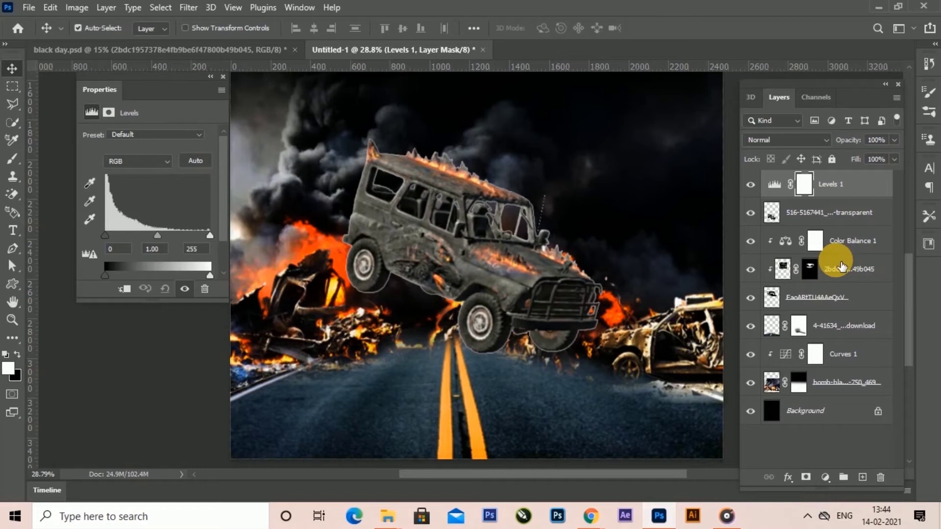
left_click_drag(210, 276, 184, 274)
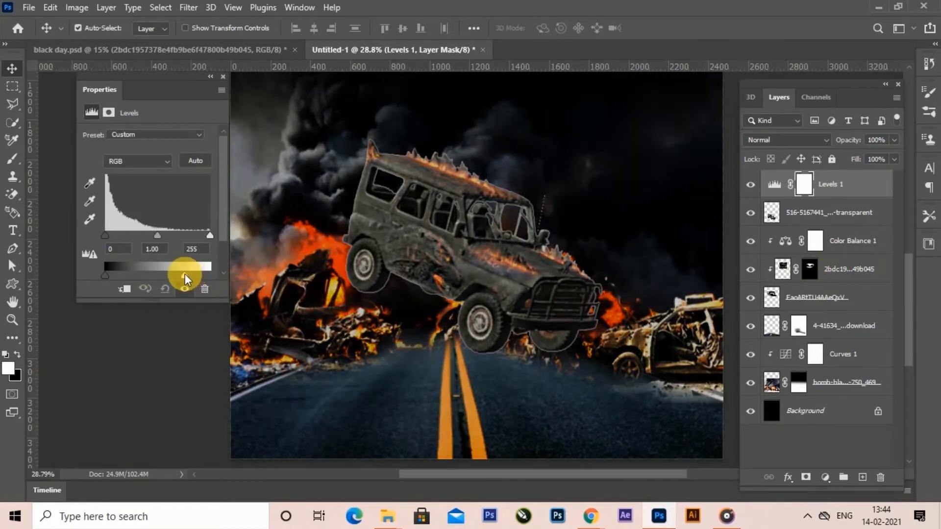
left_click(125, 289)
mouse_move(103, 275)
left_mouse_down()
mouse_move(118, 276)
mouse_move(99, 275)
left_mouse_up()
left_click_drag(184, 277, 184, 282)
left_click(223, 77)
Step: Scale the jeep down to 54.35%, about 725 by 589 px, above the central fire
left_click_drag(533, 329, 490, 310)
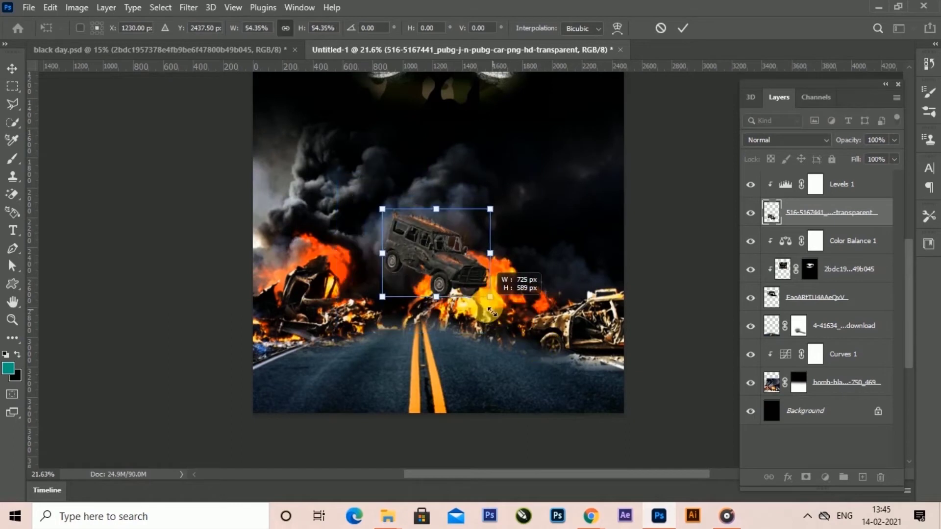
left_click(682, 28)
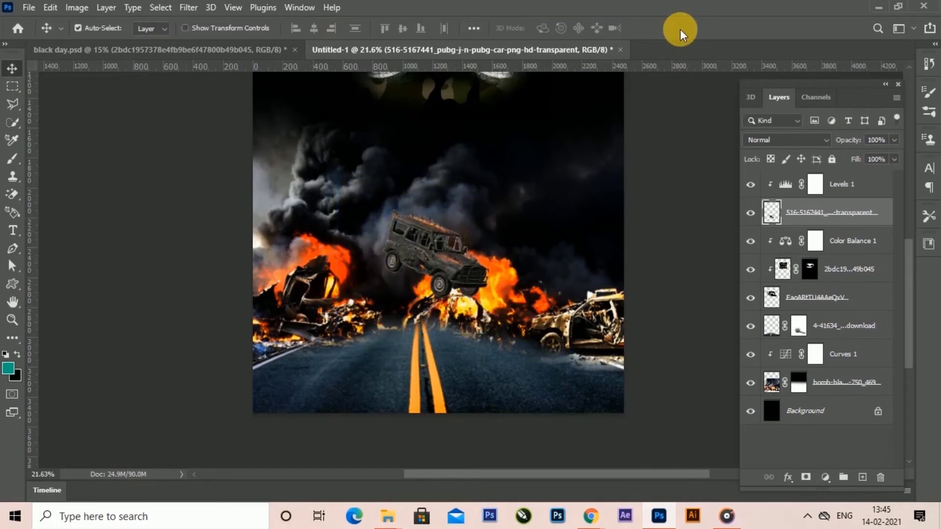
Step: Place the burn eff flame image, move its layer above Levels 1 and clip Levels 1 to the jeep again
left_click(388, 516)
mouse_move(824, 101)
left_mouse_down()
mouse_move(659, 515)
mouse_move(484, 369)
mouse_move(556, 353)
mouse_move(561, 360)
left_mouse_up()
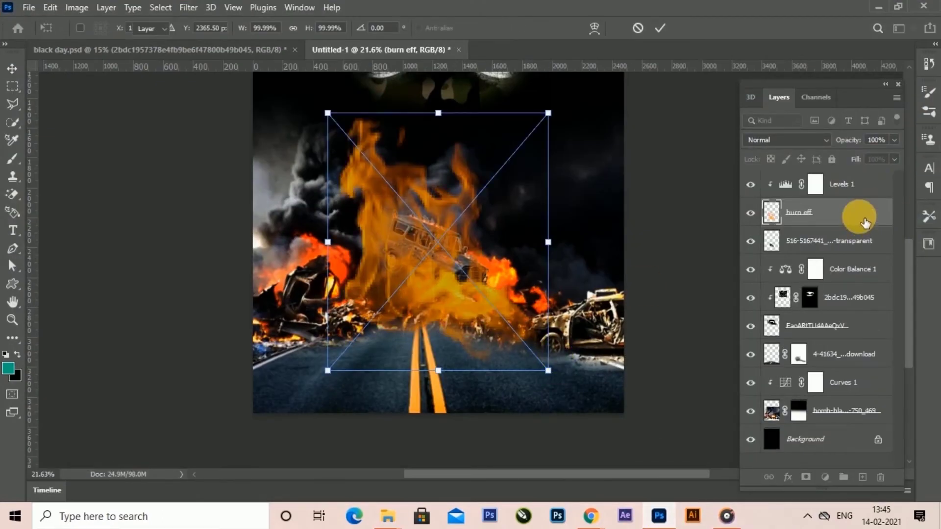
left_click_drag(861, 216, 857, 185)
left_click(773, 216)
left_click(780, 229, "alt")
left_click(819, 190)
Step: Scale the flame to 44.35%, rotate it -2.52°, position it over the jeep's rear and move its layer beneath the jeep
key("ctrl+t")
mouse_move(547, 371)
left_mouse_down()
mouse_move(450, 271)
mouse_move(485, 301)
left_mouse_up()
left_click_drag(452, 284, 432, 282)
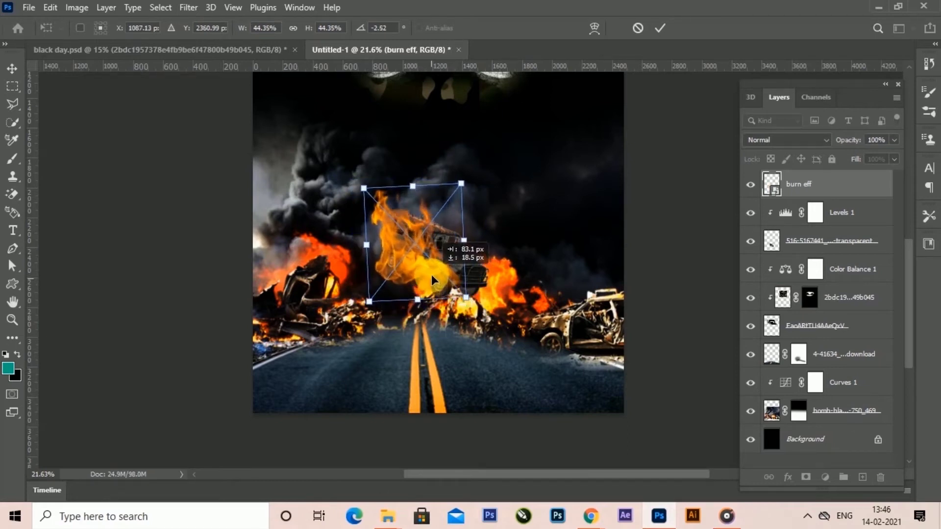
left_click(660, 28)
mouse_move(843, 201)
left_mouse_down()
mouse_move(865, 193)
mouse_move(858, 265)
mouse_move(825, 185)
left_mouse_up()
Step: Duplicate the flame, move the copy over the jeep's front end and scale it to 34.57% wide and 34.09% high
key("ctrl+j")
mouse_move(443, 268)
left_mouse_down()
mouse_move(488, 228)
mouse_move(514, 228)
left_mouse_up()
key("ctrl")
key("ctrl+t")
mouse_move(528, 293)
left_mouse_down()
mouse_move(475, 251)
mouse_move(487, 264)
left_mouse_up()
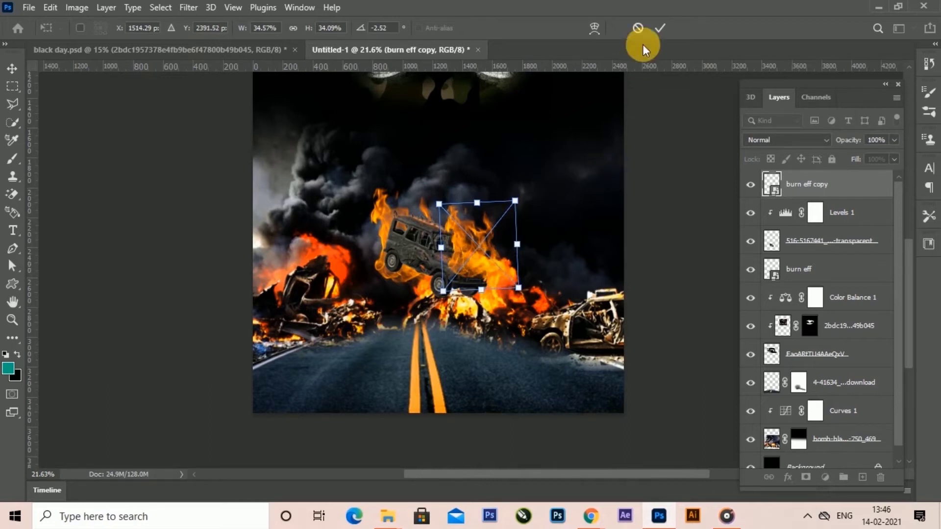
left_click(660, 28)
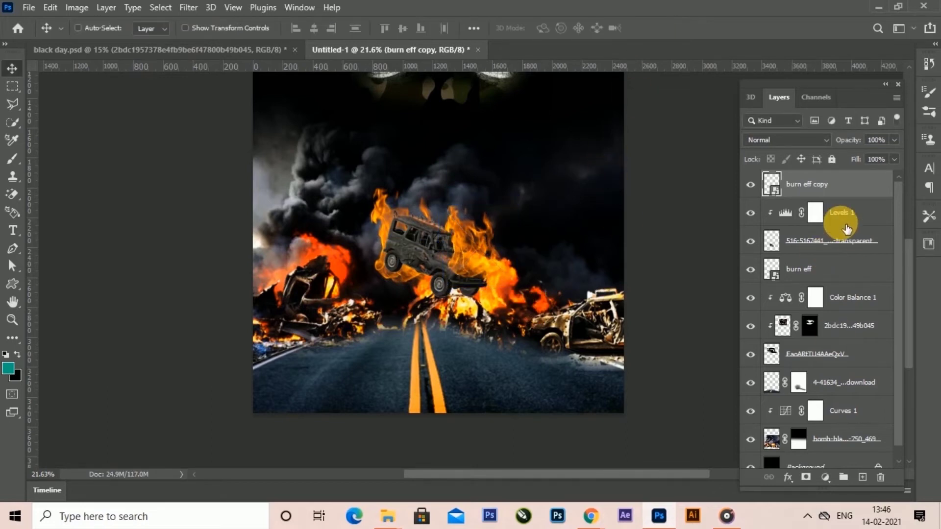
Step: Duplicate the front flame over the middle of the jeep and change the copy's blend mode
key("ctrl+j")
key("ctrl+t")
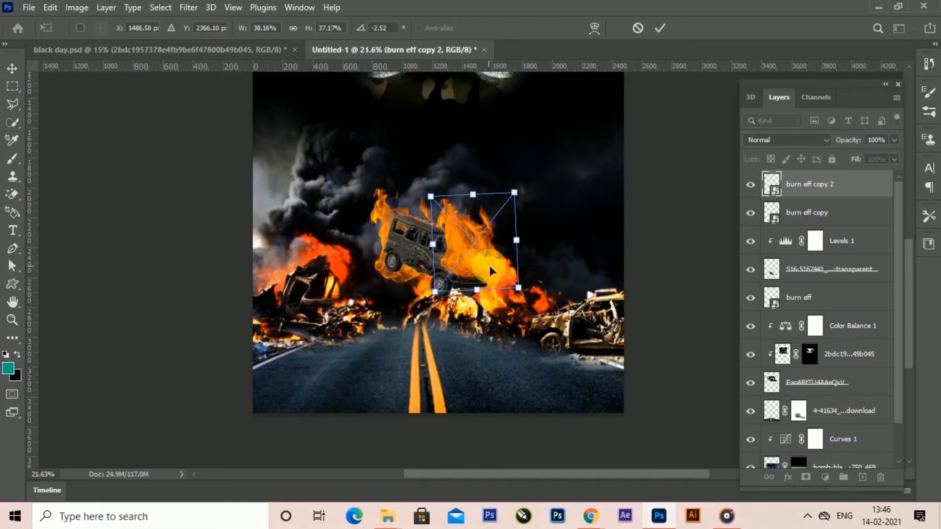
left_click_drag(490, 271, 453, 253)
left_click(660, 28)
left_click(827, 141)
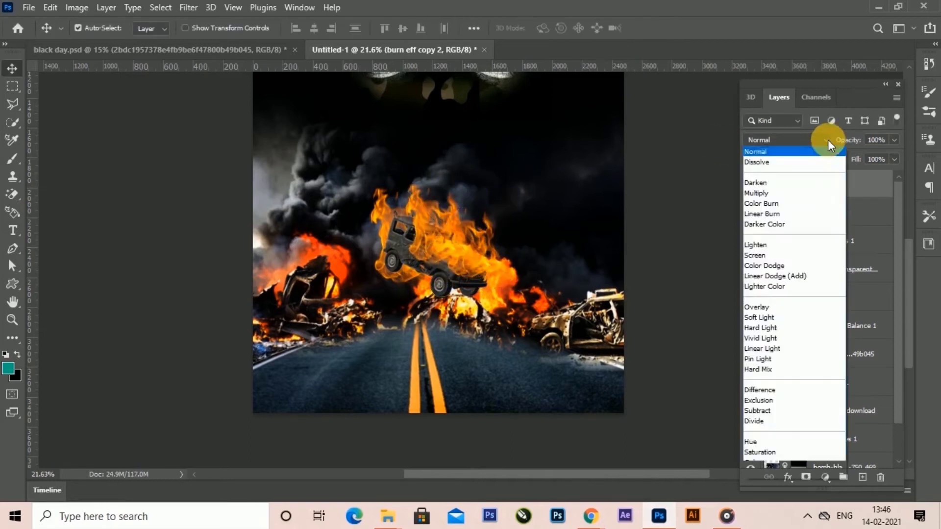
left_click(772, 473)
left_click(855, 245)
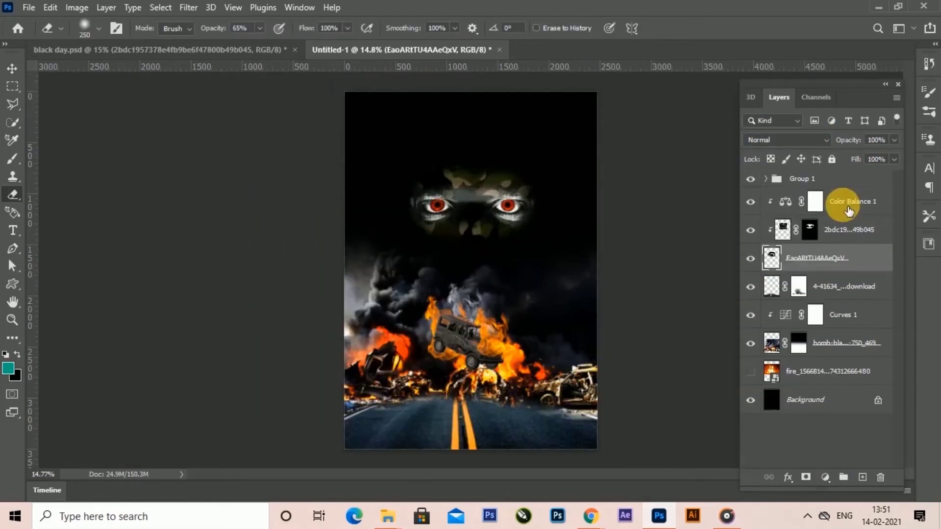
Step: Nudge the three eye layers, from Color Balance 1 to the face image, down about 100 px and right about 50 px
left_click(848, 210, "shift")
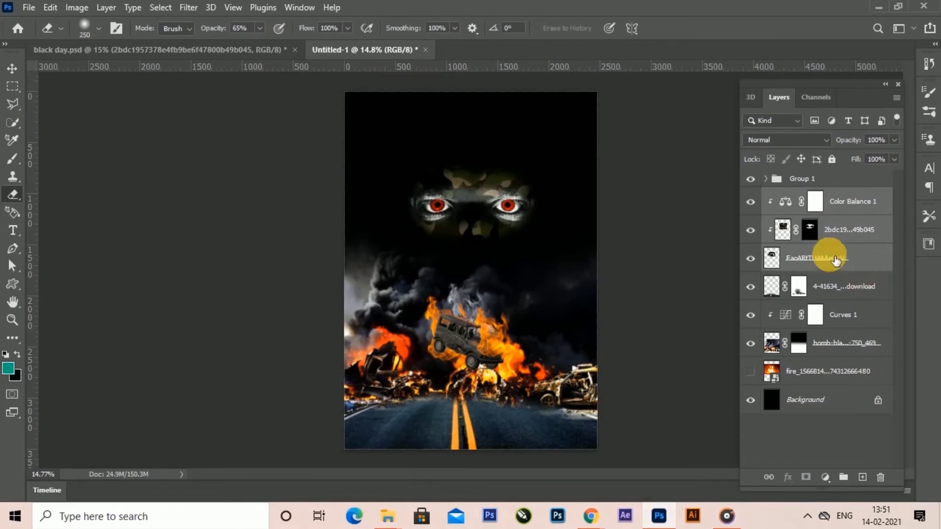
left_click(12, 68)
key("shift+Down")
key("shift+Down")
key("shift+Down")
key("shift+Down")
key("shift+Down")
key("shift+Down")
key("shift+Down")
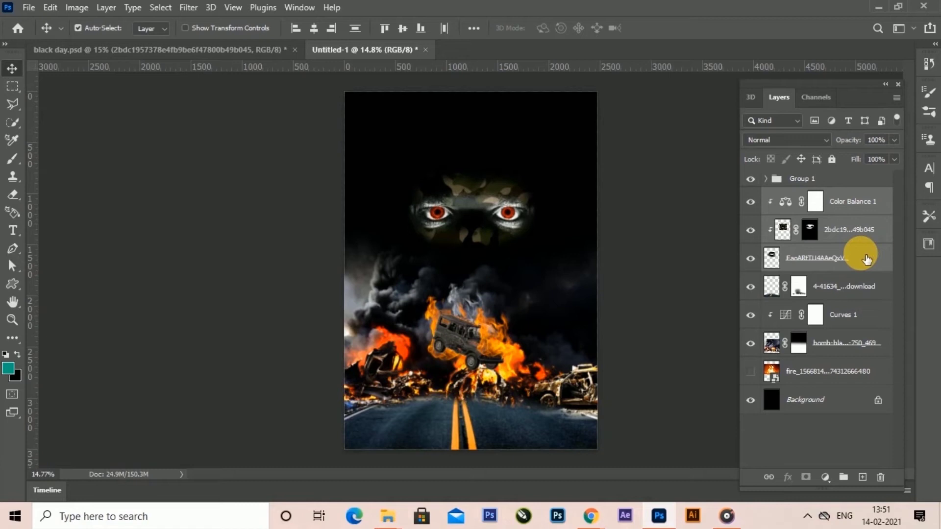
key("shift+Down")
key("shift+Down")
key("shift+Down")
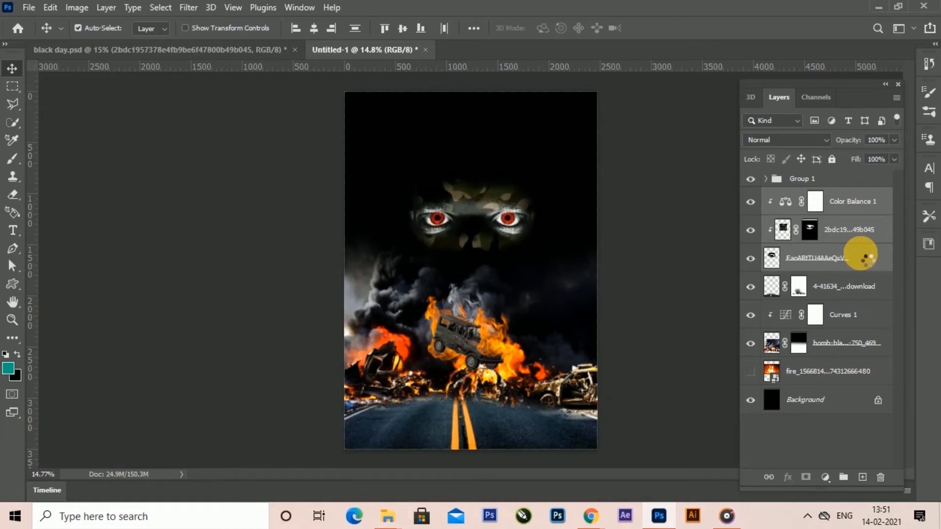
key("shift+Right")
key("shift+Right")
key("shift+Right")
key("shift+Right")
key("shift+Right")
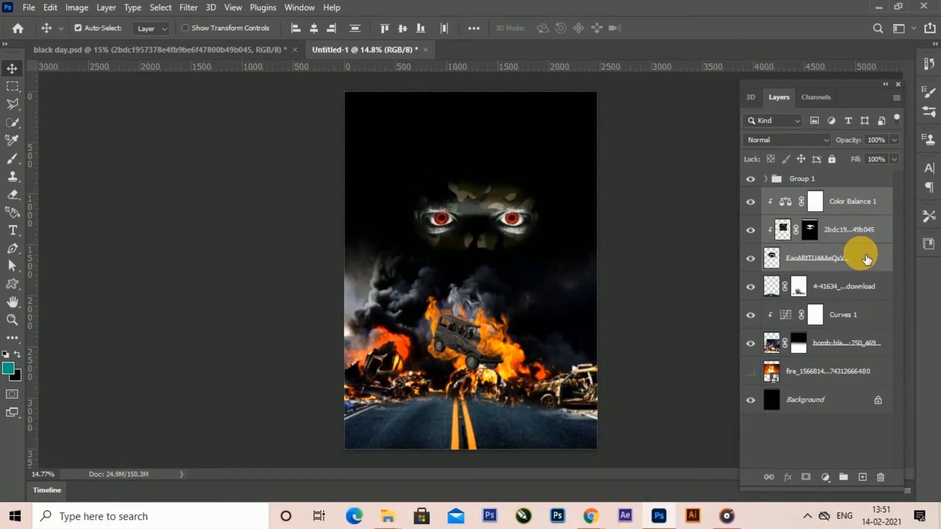
Step: Shift the bomb-blast image leftward behind the road so more of the wrecked car on its right side shows
left_click(778, 348)
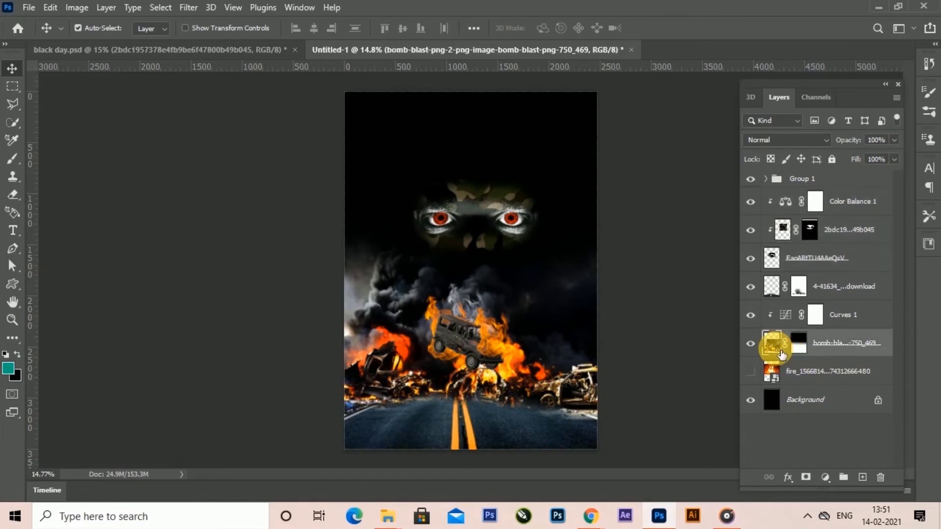
key("shift+Left")
key("shift+Left")
key("shift+Left")
key("shift+Left")
key("shift+Left")
key("shift+Left")
key("shift+Left")
key("shift+Left")
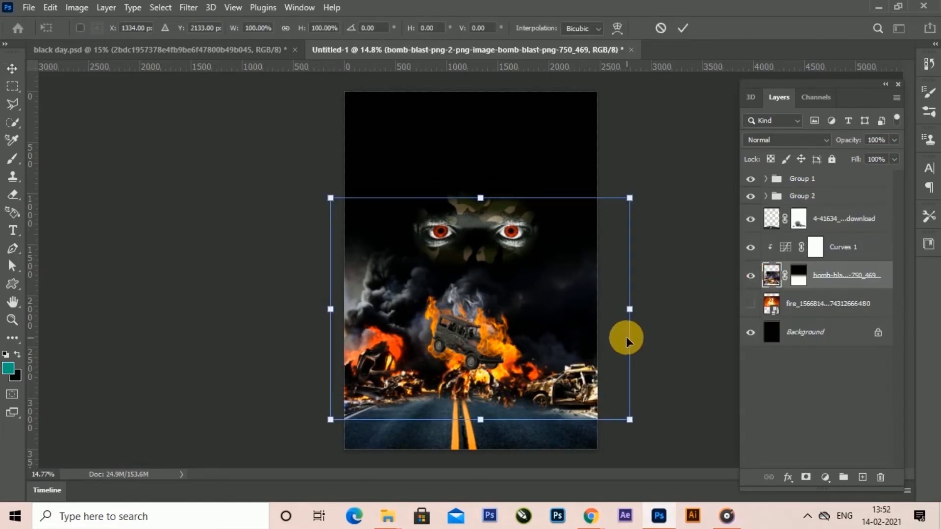
left_click_drag(630, 336, 605, 332)
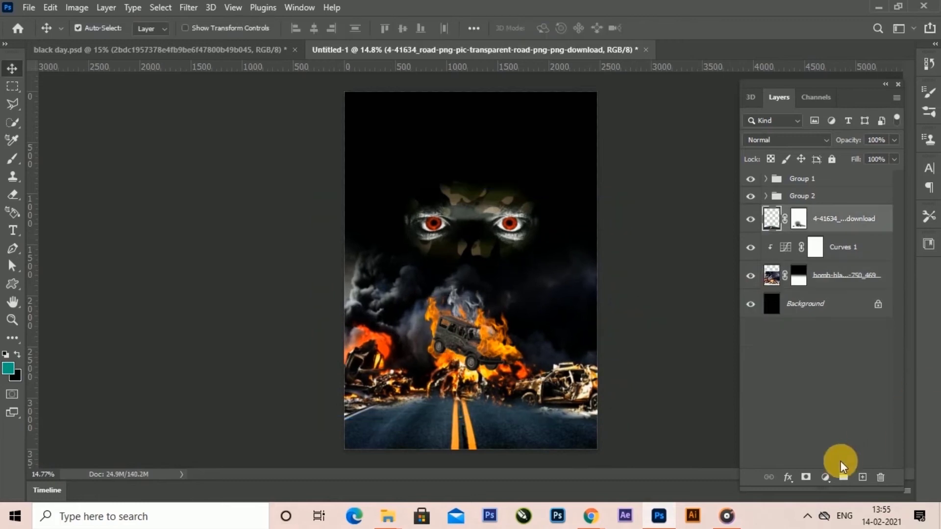
Step: Add a Color Balance adjustment above the road layer with midtones at red +58, green +24 and blue +9
left_click(826, 477)
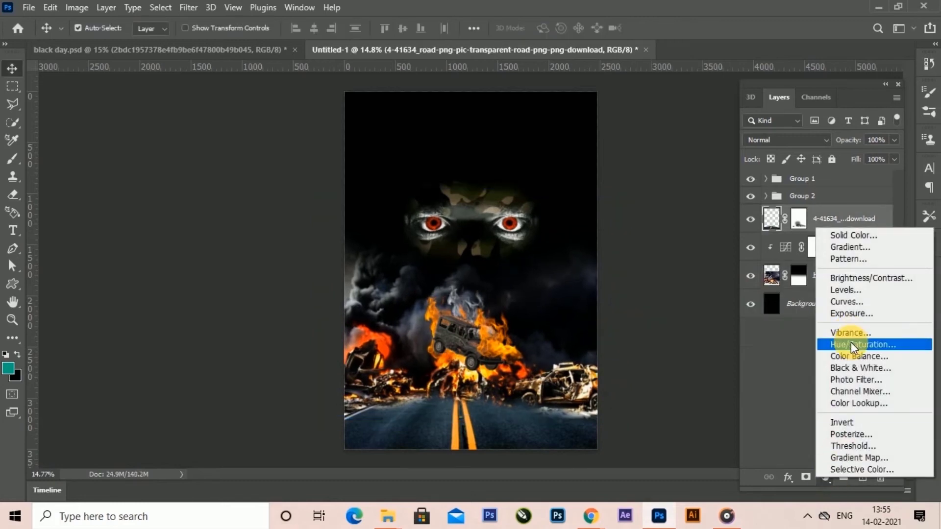
left_click(851, 355)
left_click_drag(129, 162, 156, 169)
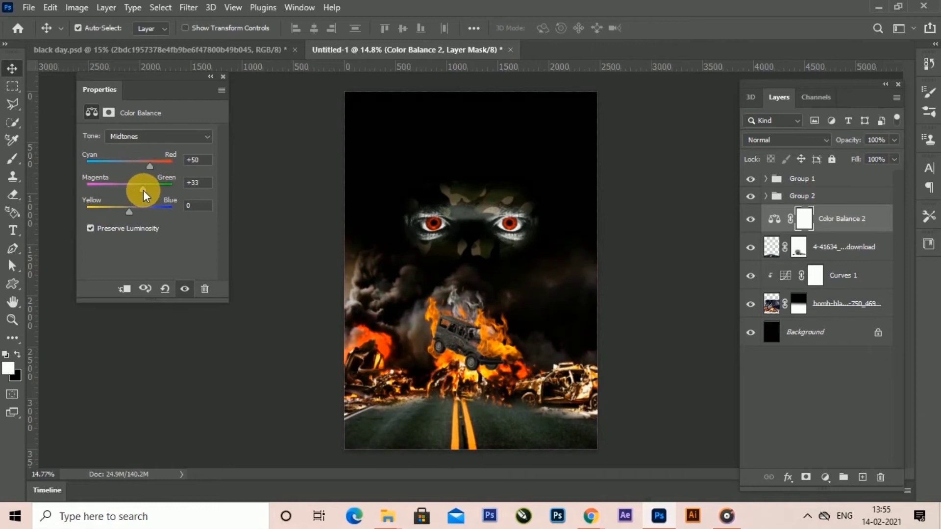
left_click_drag(129, 212, 131, 216)
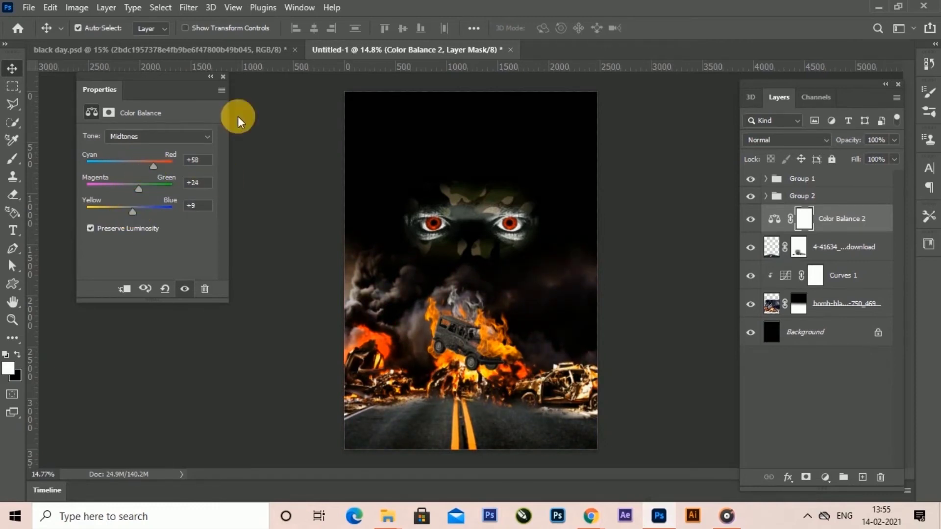
left_click(223, 77)
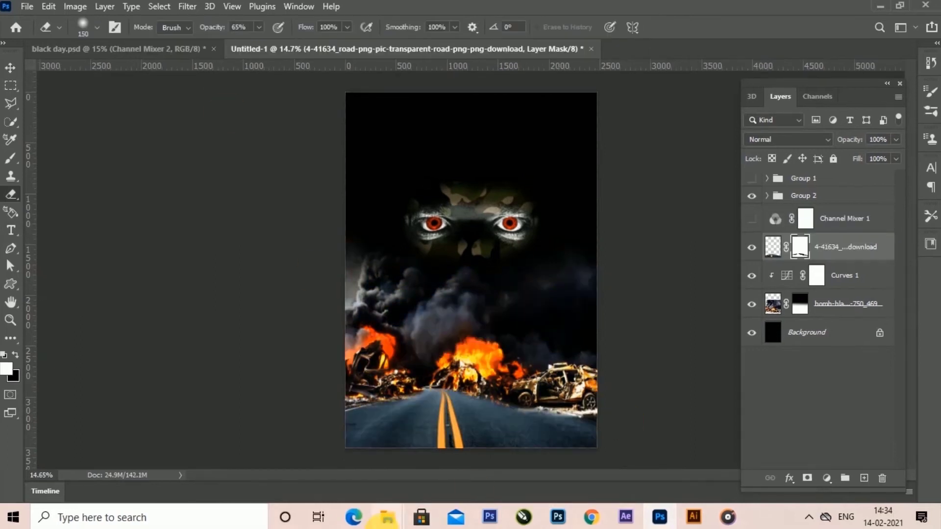
Step: Place the police-line tape image from the Polma attack folder on the poster, directly above the road layer
mouse_move(387, 517)
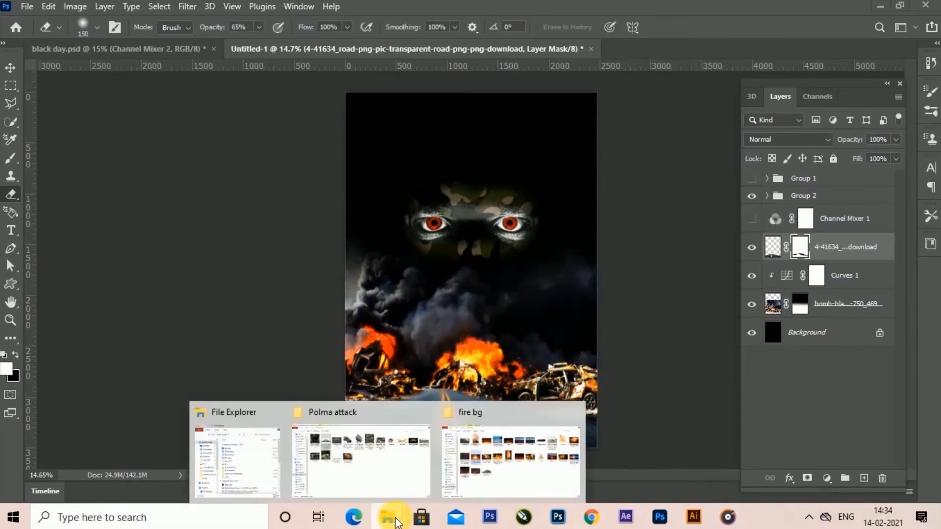
left_click(387, 470)
left_click_drag(748, 112, 616, 334)
left_click_drag(551, 319, 520, 335)
left_click(661, 27)
Step: Rasterize the police tape layer and remove its checkered background with the Magic Eraser at tolerance 32
right_click(828, 246)
left_click(681, 269)
right_click(10, 194)
left_click(78, 221)
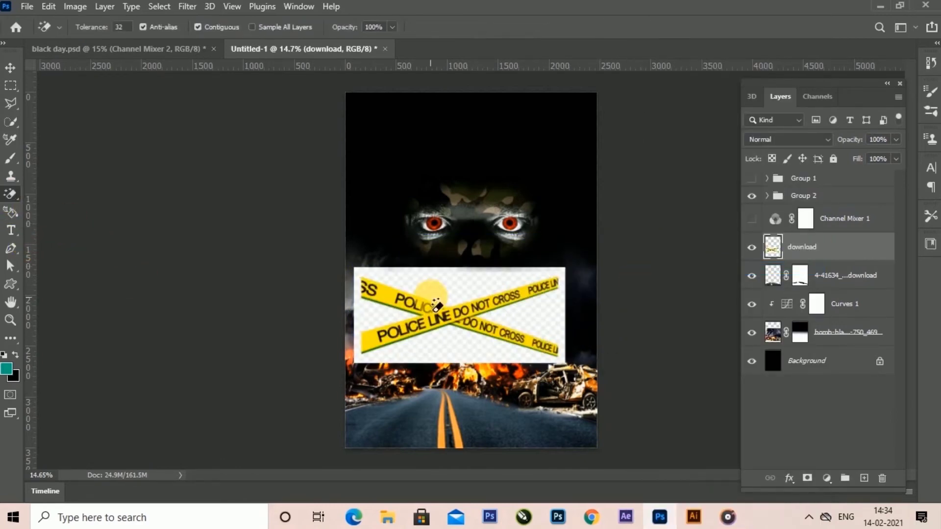
left_click(432, 298)
Step: Stretch the tape to 141.15% wide and 59.77% high, centred across the poster above the wreckage, and show Group 1 again
left_click(10, 68)
key("ctrl+t")
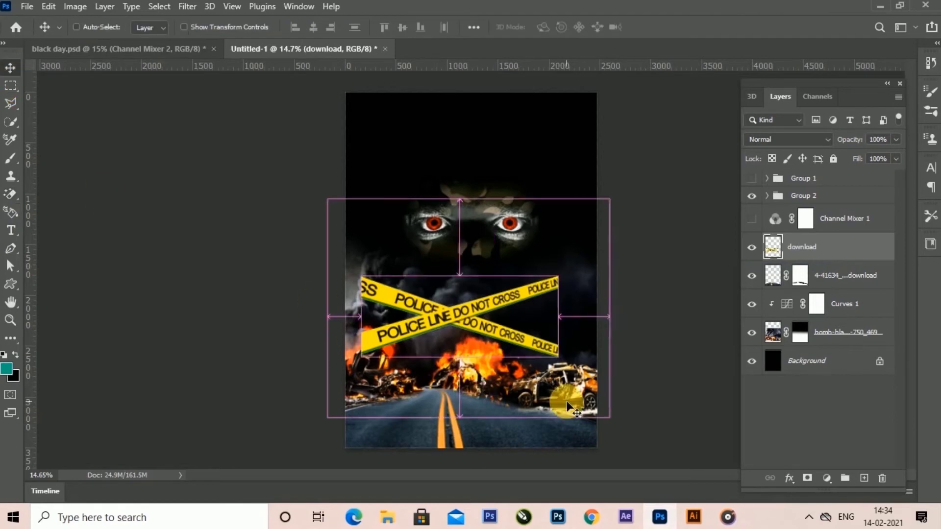
left_click_drag(459, 276, 466, 308)
left_click_drag(559, 338, 605, 357)
left_click_drag(363, 289, 330, 274)
left_click_drag(466, 275, 473, 306)
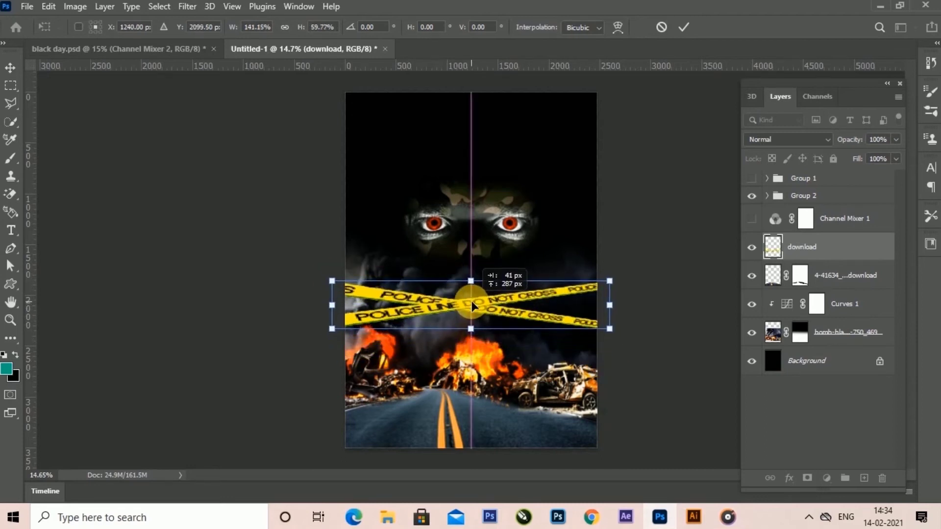
left_click(683, 28)
left_click(751, 179)
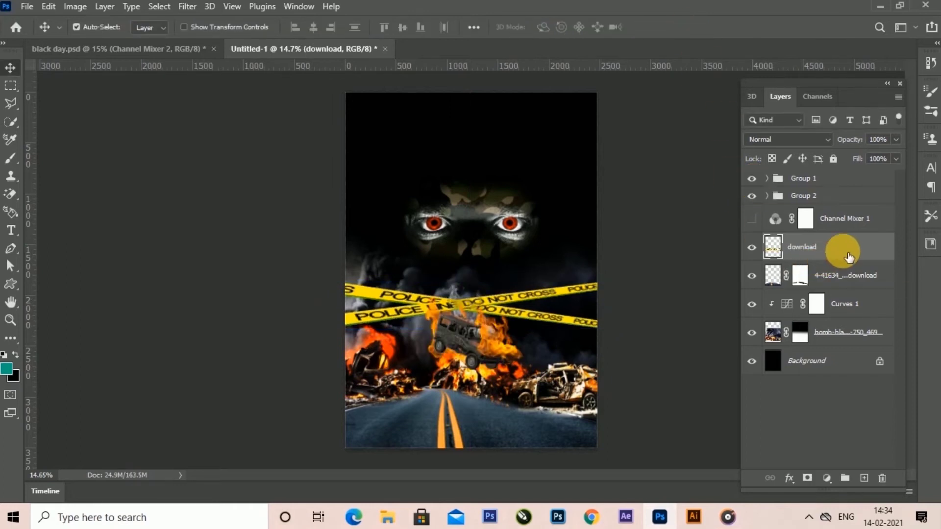
Step: Add a Hue/Saturation adjustment clipped to the police tape and set its hue to -36
left_click(827, 479)
left_click(855, 347)
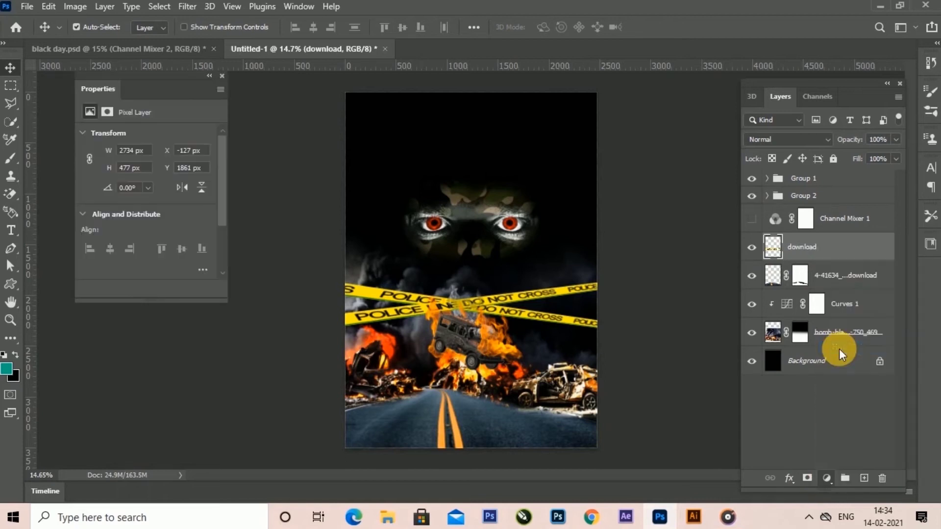
left_click_drag(144, 188, 133, 189)
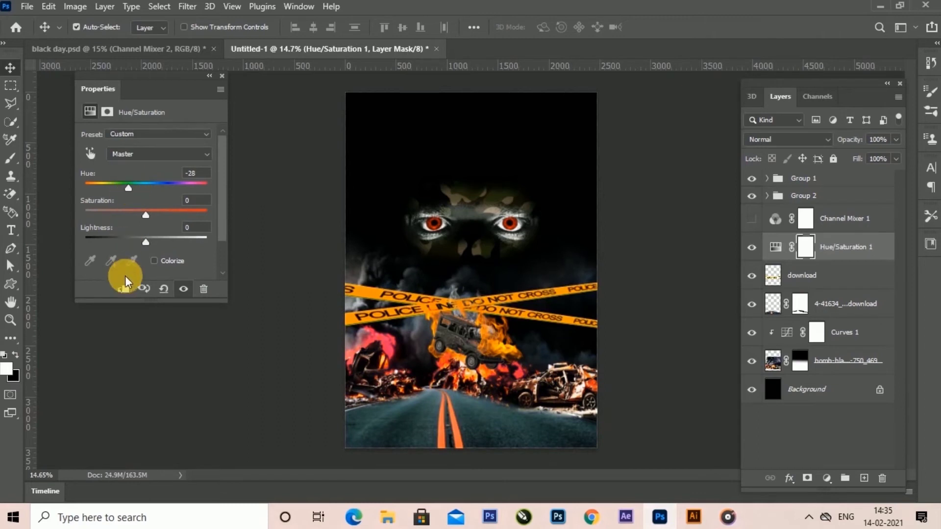
left_click(128, 292)
left_click_drag(128, 188, 119, 188)
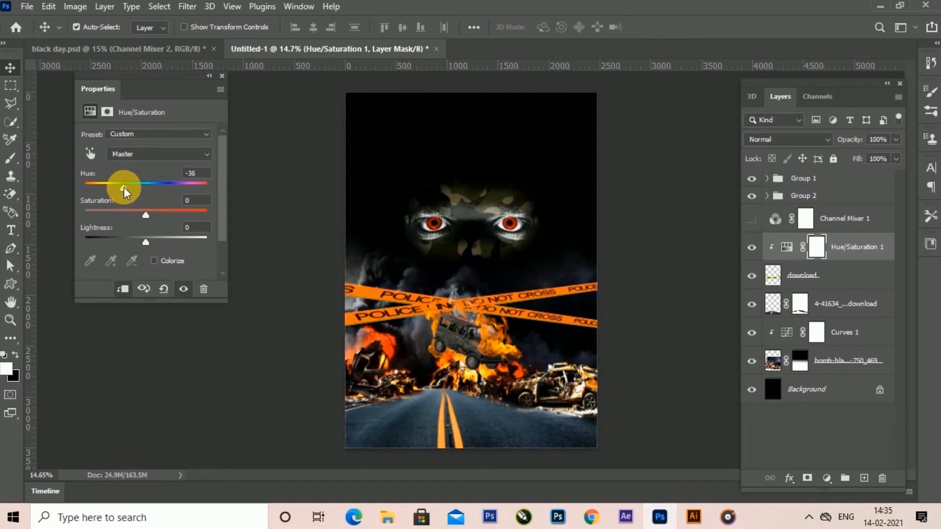
left_click(222, 75)
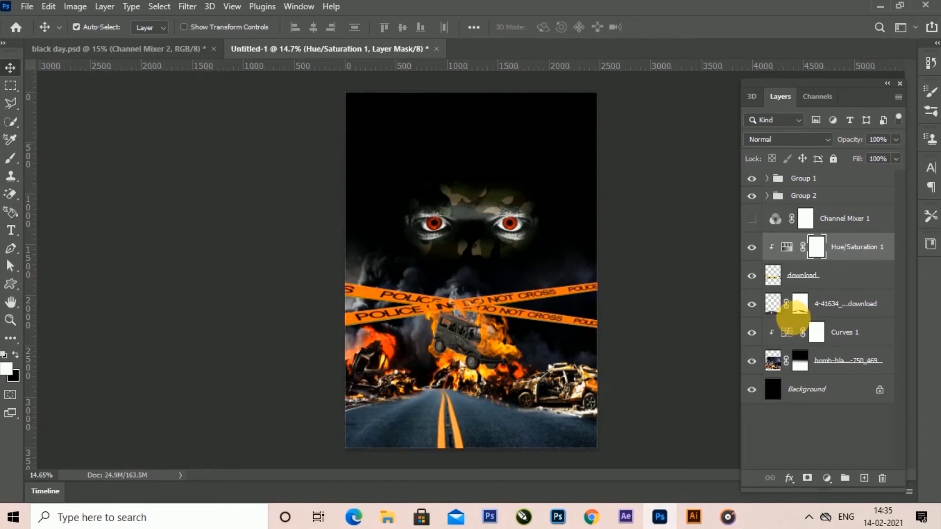
Step: Nudge the police tape upward so that it crosses between the eyes and the burning jeep
left_click(828, 280)
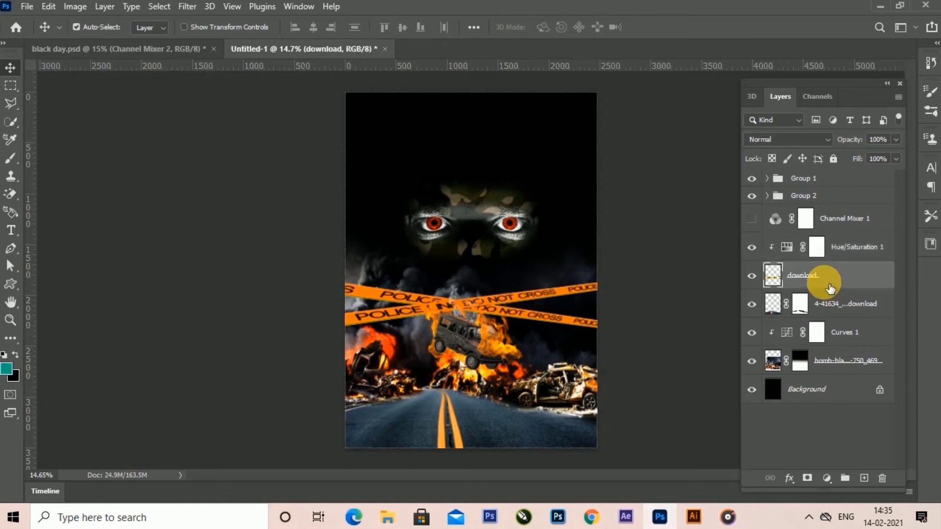
key("shift+Up")
key("shift+Up")
key("shift+Up")
key("shift+Up")
key("shift+Up")
key("shift+Up")
key("shift+Up")
key("shift+Up")
key("shift+Up")
key("shift+Up")
key("shift+Up")
key("shift+Up")
key("shift+Up")
key("shift+Up")
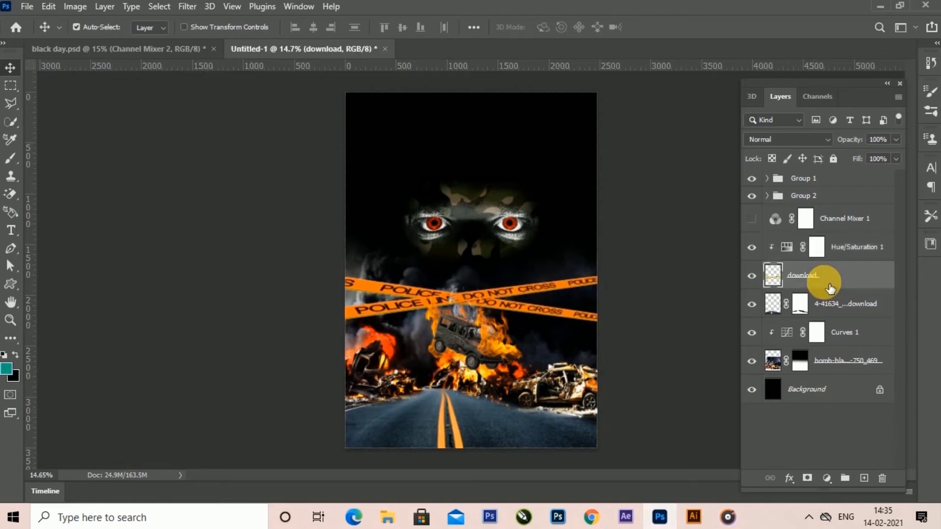
key("shift+Up")
key("shift+Up")
key("shift+Up")
key("shift+Up")
key("shift+Up")
key("shift+Up")
key("shift+Up")
key("shift+Up")
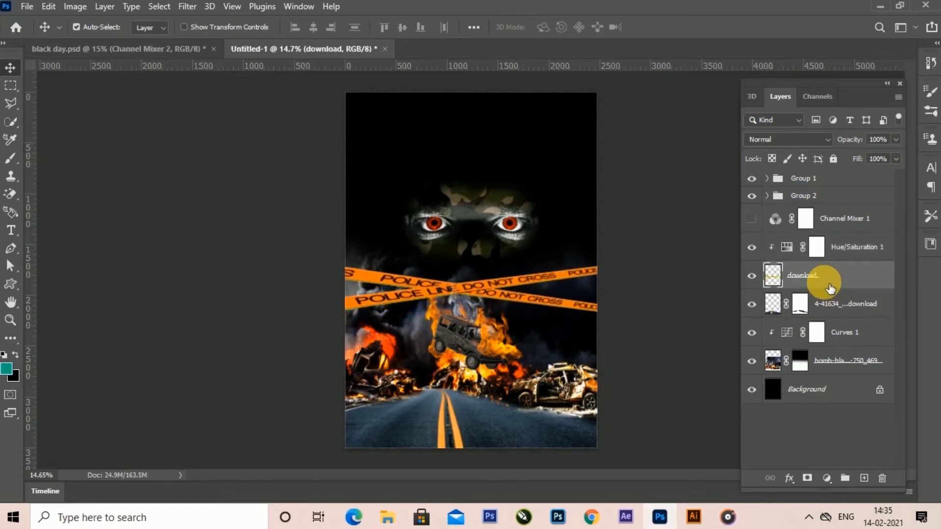
key("shift+Up")
key("shift+Up")
key("shift+Up")
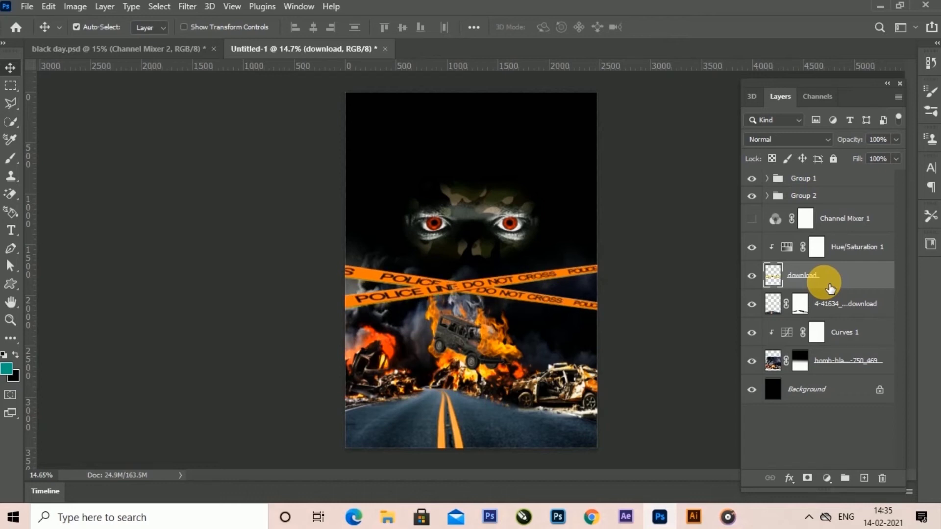
Step: Turn on the Channel Mixer 1 adjustment to preview it, and delete that layer
left_click(882, 218)
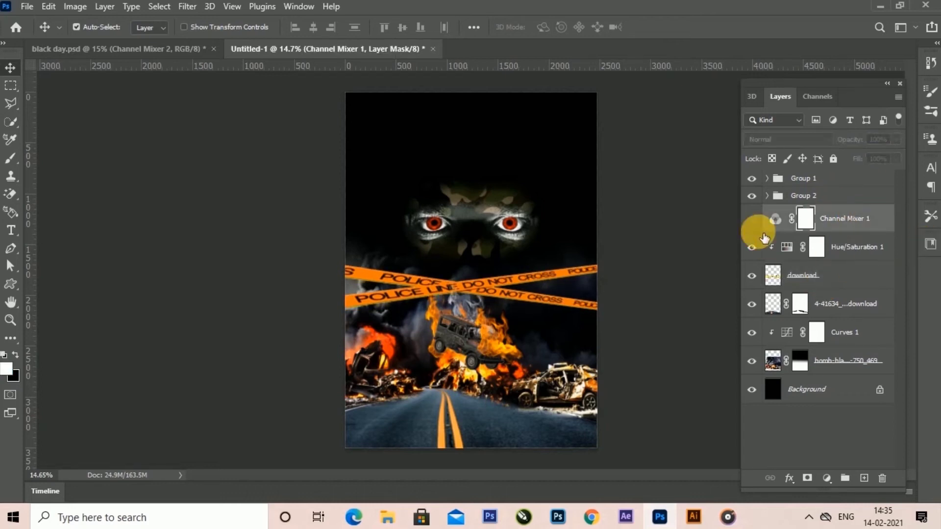
left_click(752, 220)
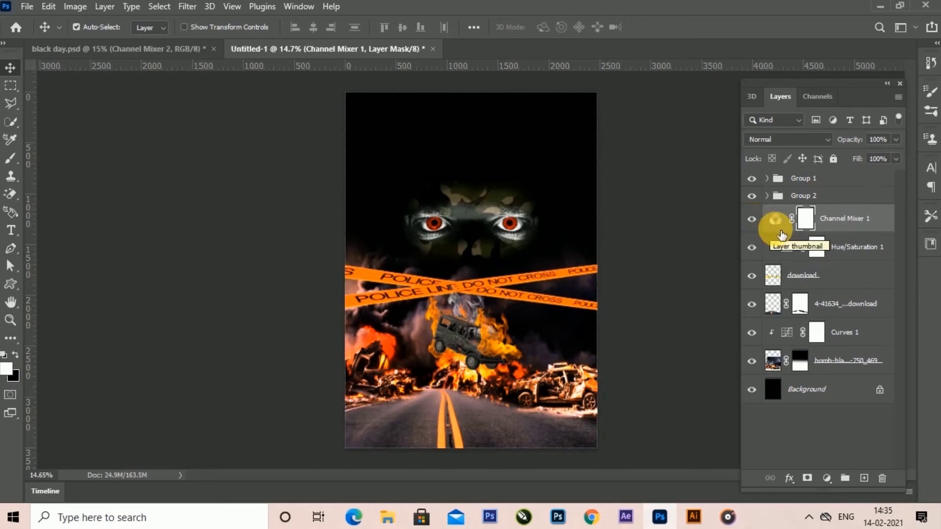
left_click(880, 232)
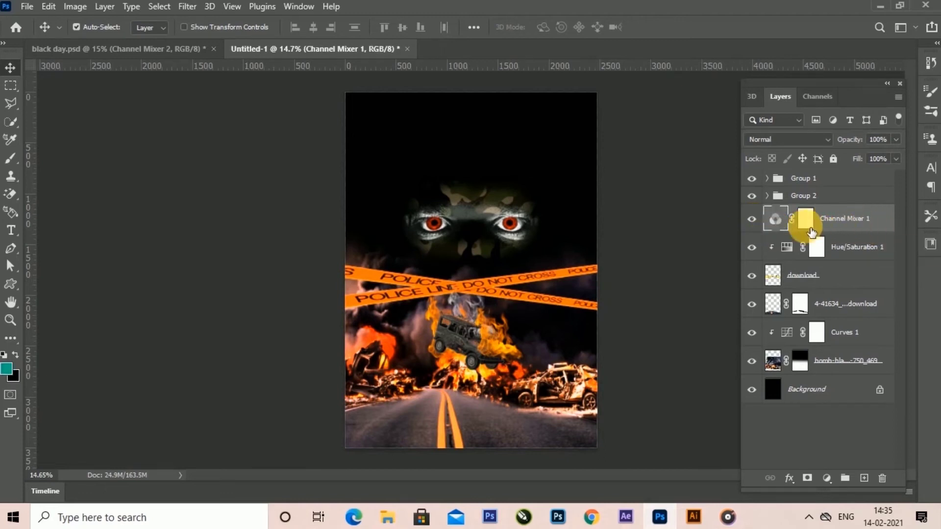
key("Delete")
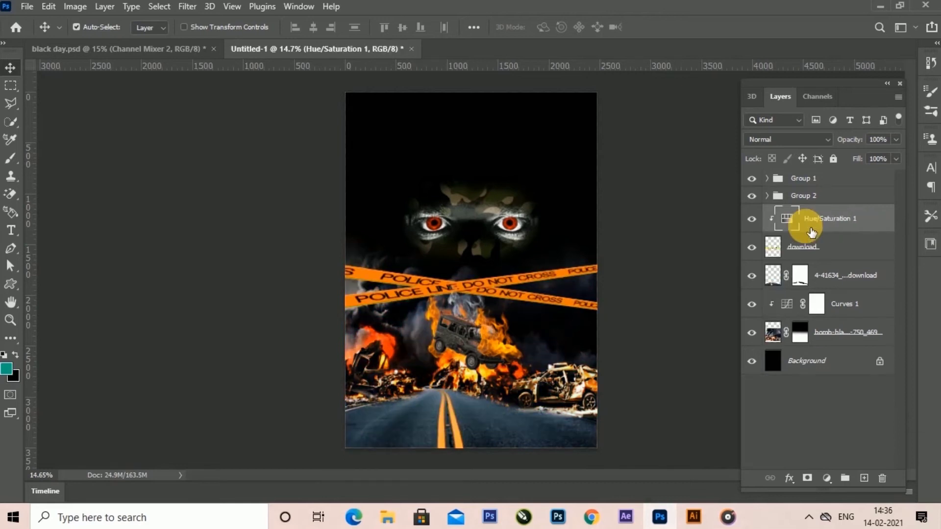
Step: Add a Channel Mixer adjustment above the road layer to warm the scene, and select the police tape layer
left_click(815, 232)
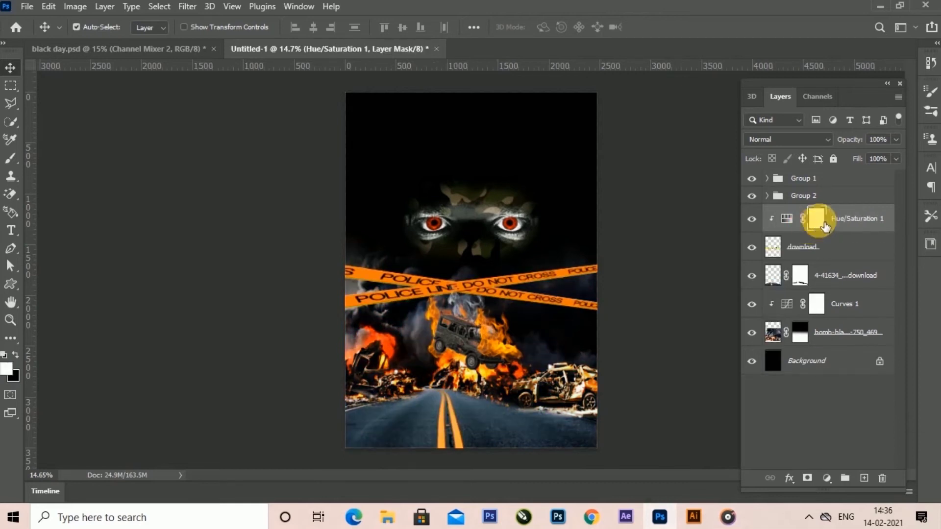
left_click(751, 219)
left_click(823, 278)
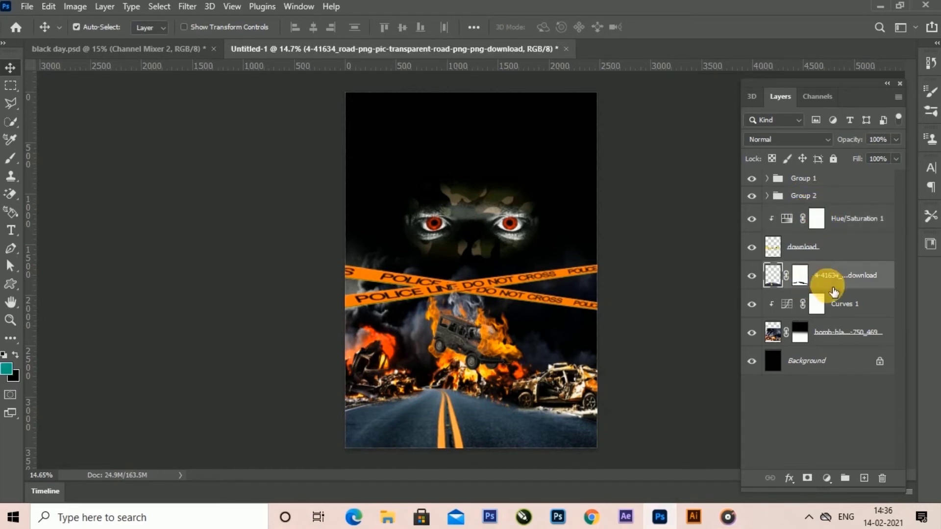
left_click(828, 479)
left_click(861, 391)
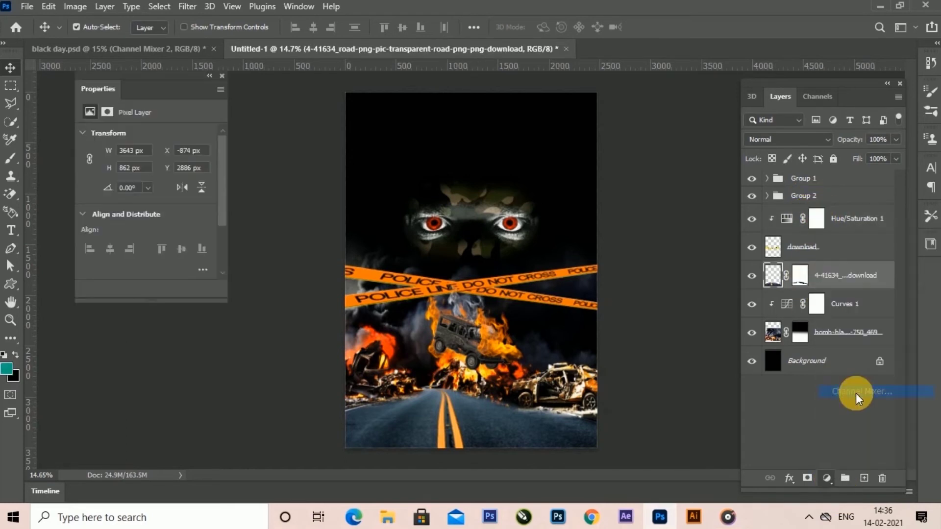
left_click(814, 225)
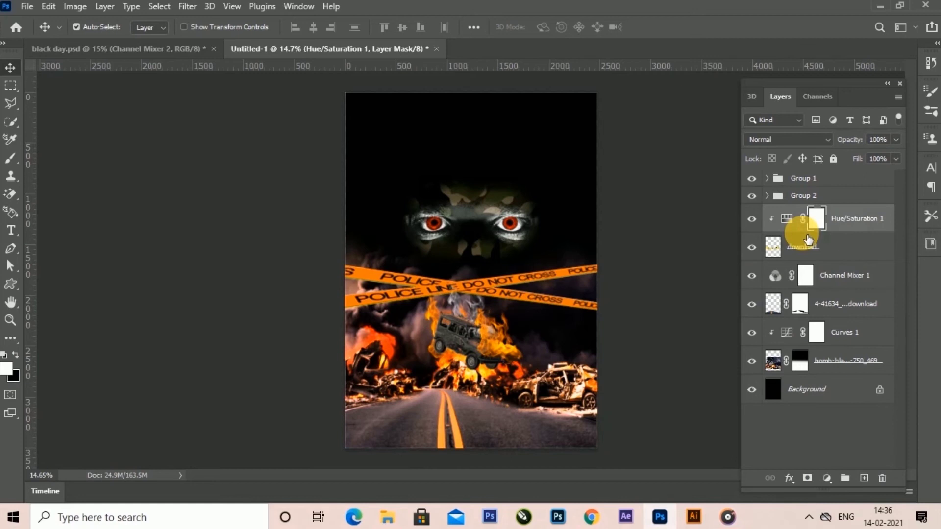
left_click(808, 241)
left_click(75, 7)
mouse_move(96, 43)
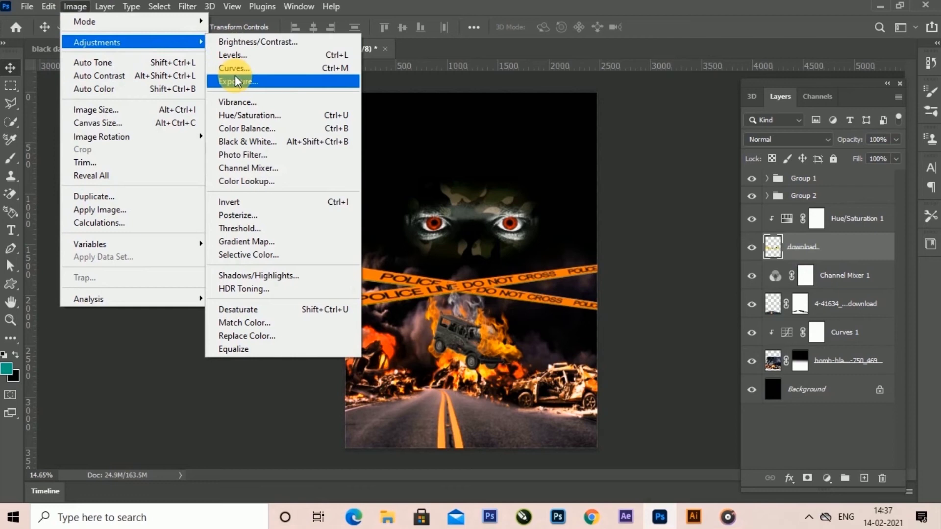
left_click(235, 69)
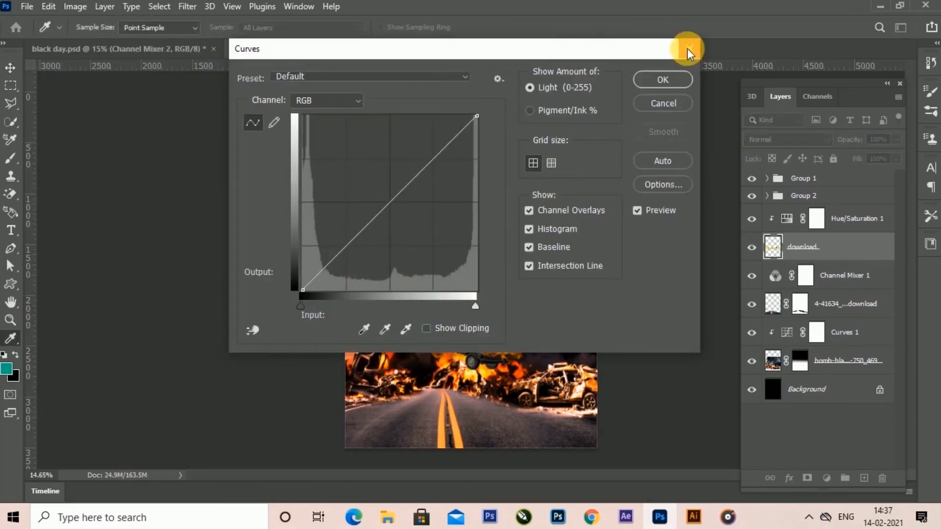
left_click(686, 46)
Step: Darken the police tape with Levels by lowering the white output level to 187, and check it against the Hue/Saturation adjustment
left_click(87, 7)
mouse_move(96, 42)
left_click(241, 54)
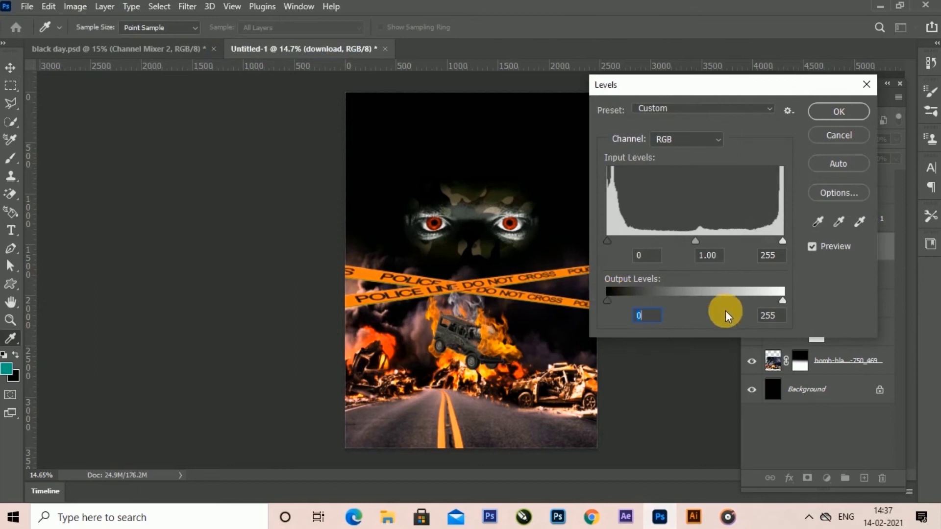
left_click_drag(784, 301, 738, 301)
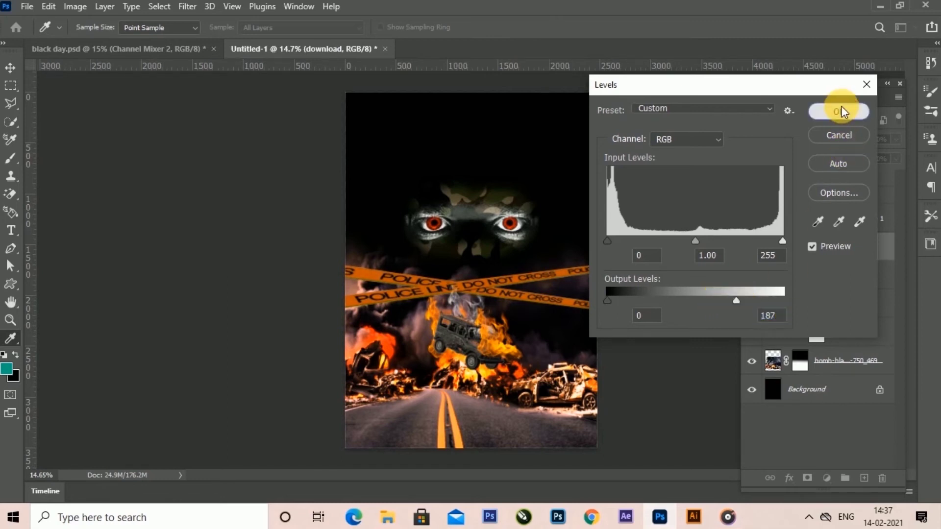
left_click(840, 108)
left_click(751, 218)
left_click(751, 218)
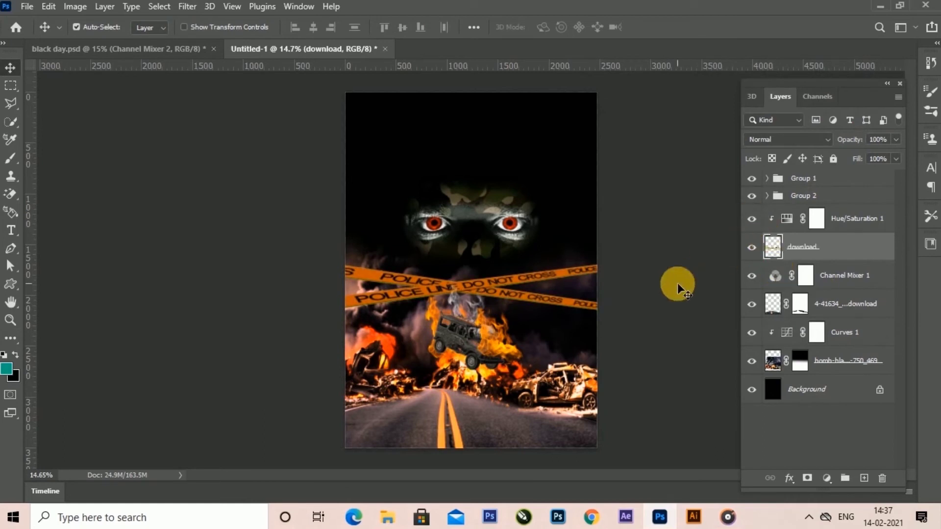
Step: Move the burning jeep in Group 1 up by about 68 px and rotate it about 3° clockwise
left_click(803, 179)
left_click(751, 178)
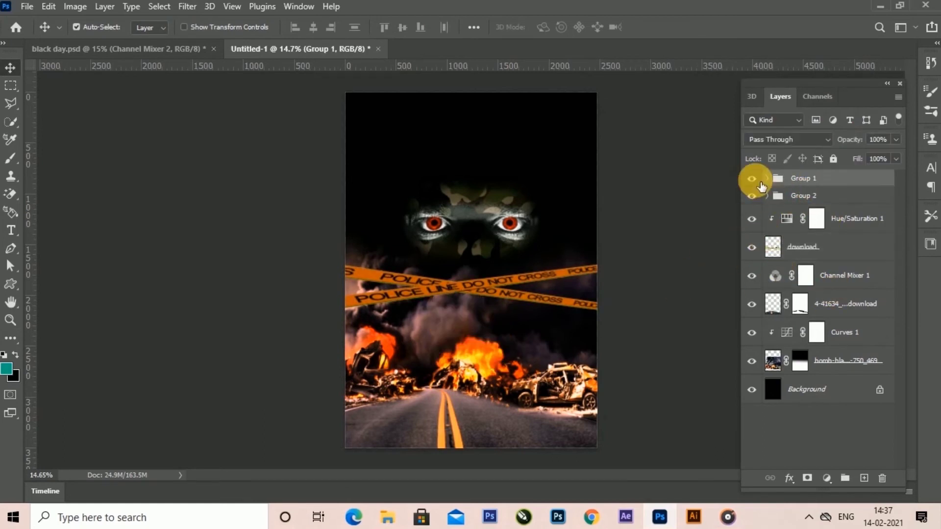
left_click(751, 179)
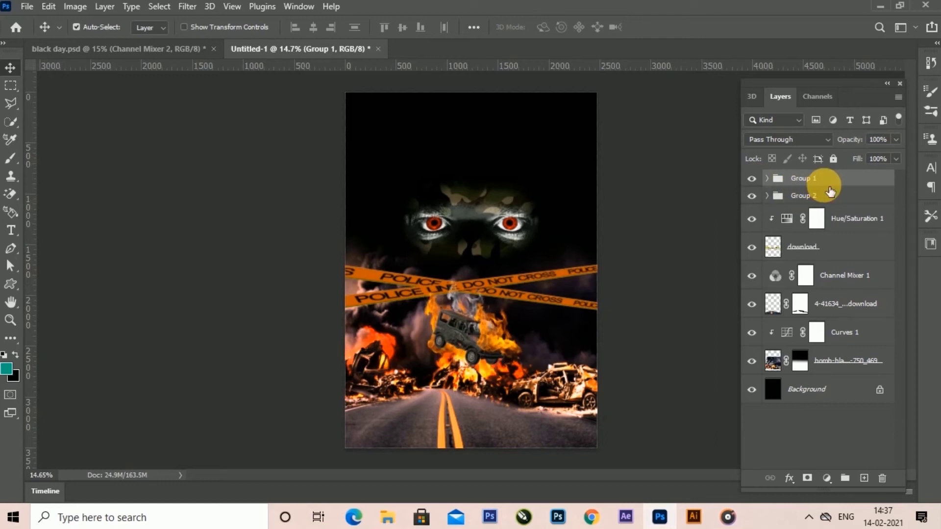
key("ctrl+t")
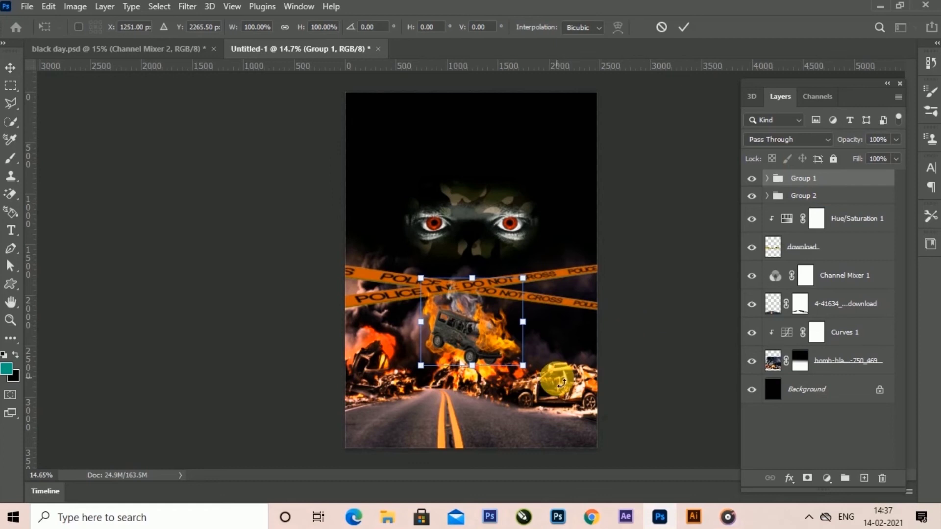
left_click_drag(495, 349, 489, 340)
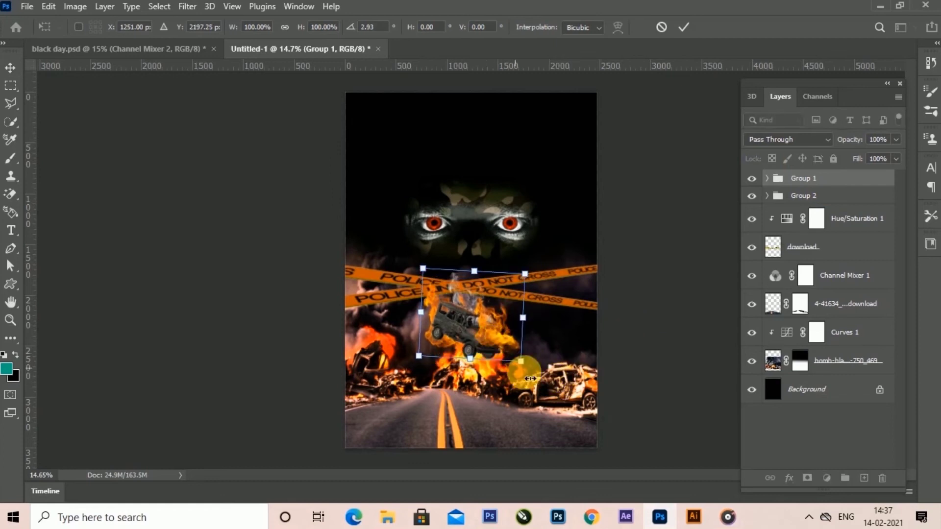
left_click_drag(532, 375, 530, 378)
left_click(683, 27)
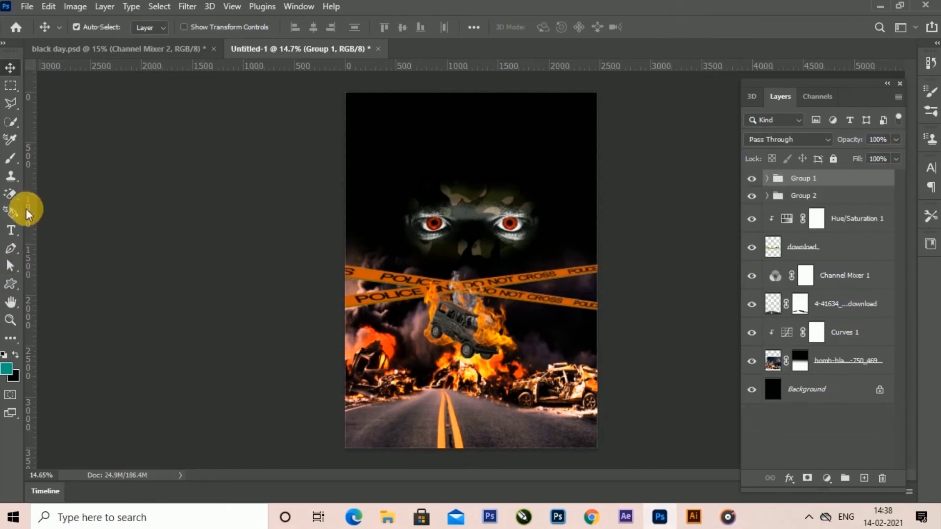
Step: Add the title text "Black Day" above the eyes in the Urban Jungle font at 72 pt
key("t")
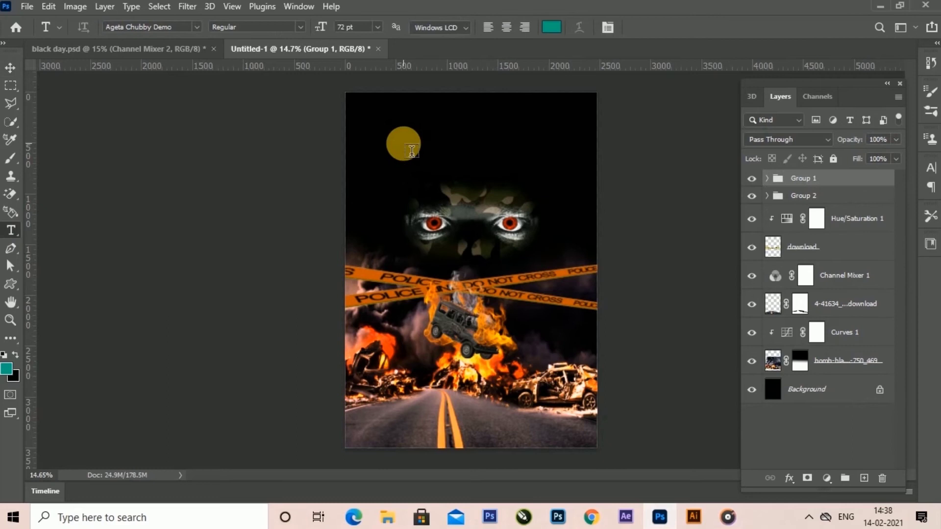
left_click(402, 143)
type("Black")
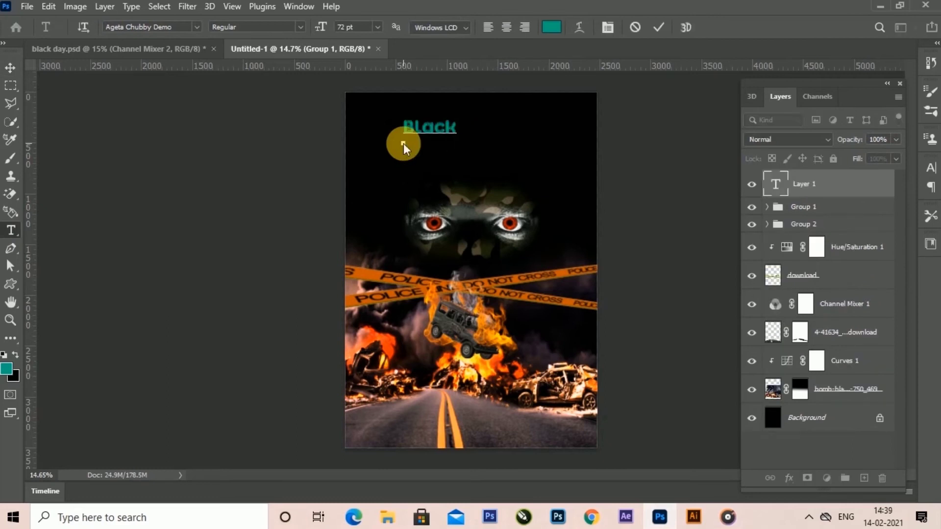
left_click_drag(510, 133, 391, 127)
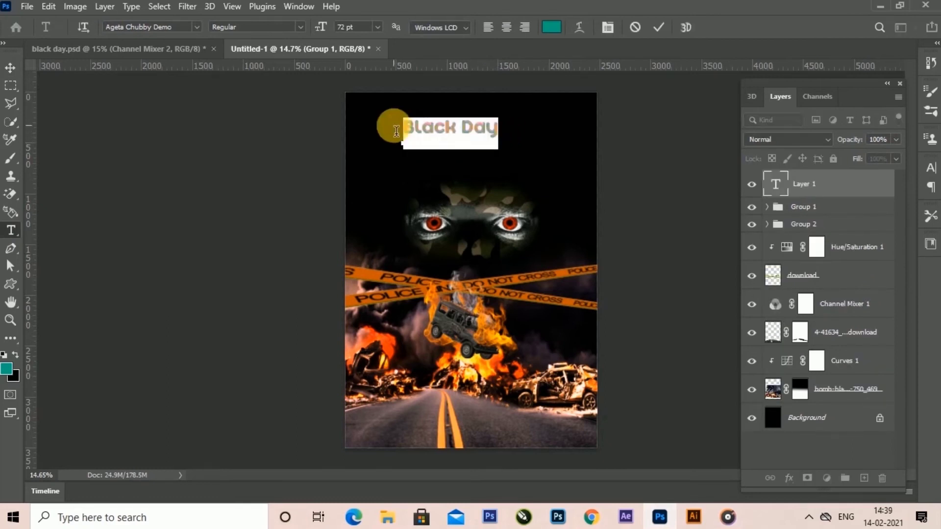
left_click(198, 28)
left_click(287, 112)
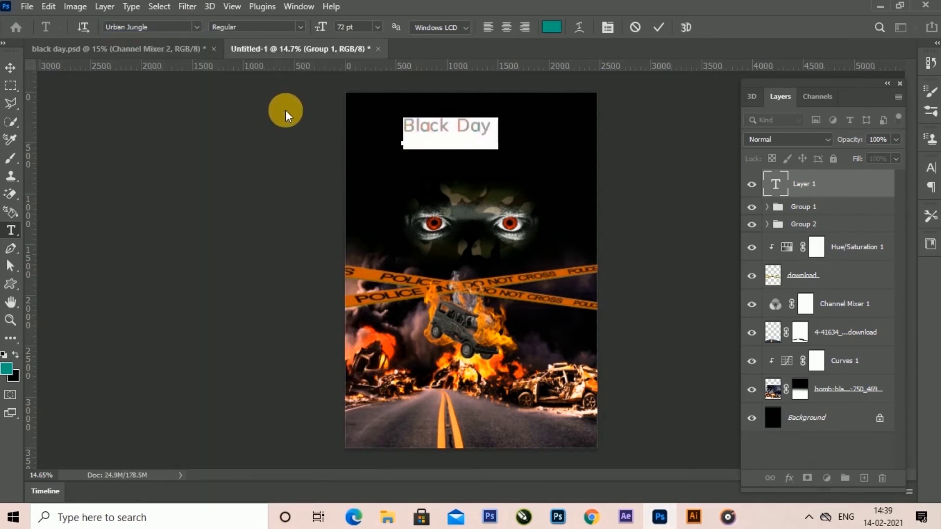
left_click(658, 29)
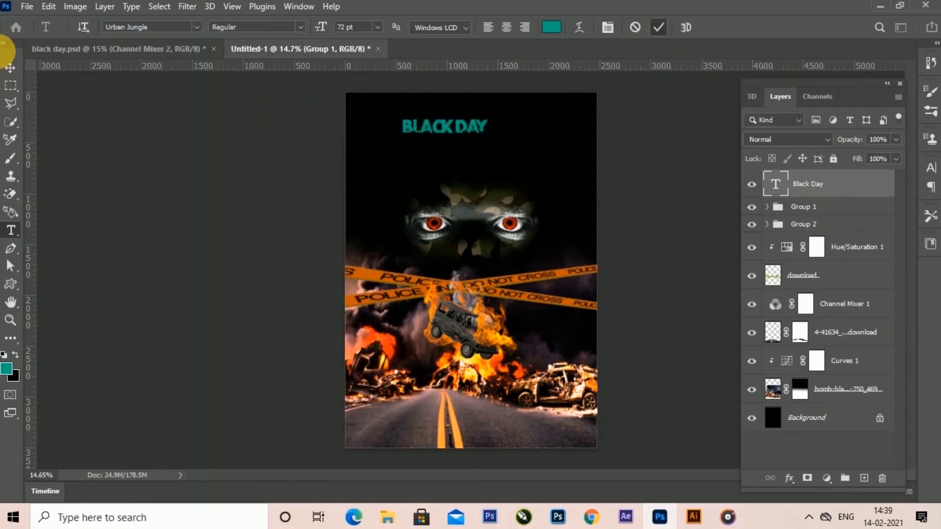
Step: Enlarge the "Black Day" title to 188.52% and centre it in the black area above the eyes
left_click(10, 67)
key("ctrl+t")
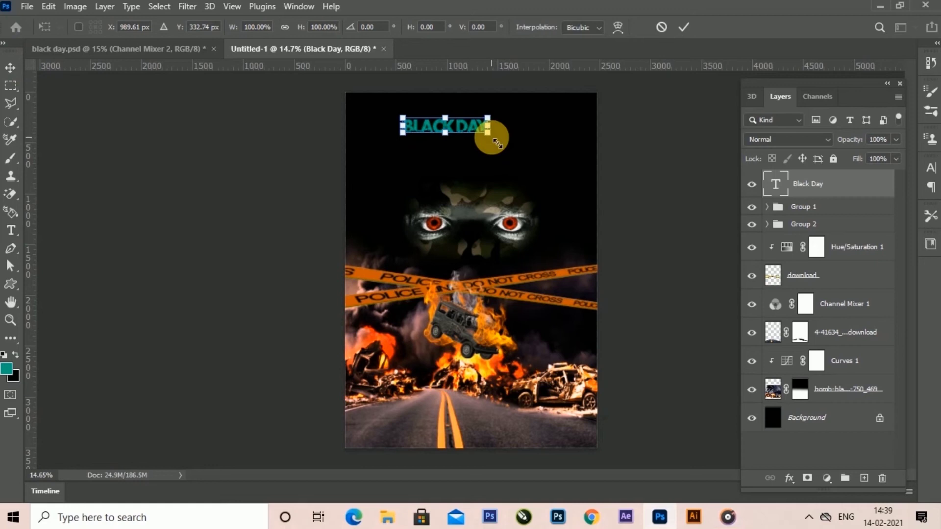
mouse_move(498, 143)
left_mouse_down()
mouse_move(532, 146)
mouse_move(492, 152)
mouse_move(500, 158)
mouse_move(496, 150)
left_mouse_up()
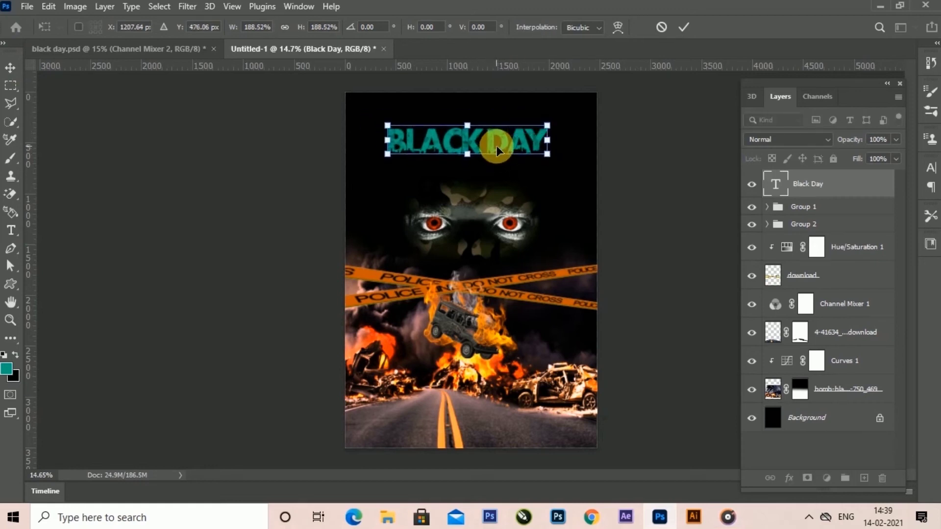
left_click(684, 28)
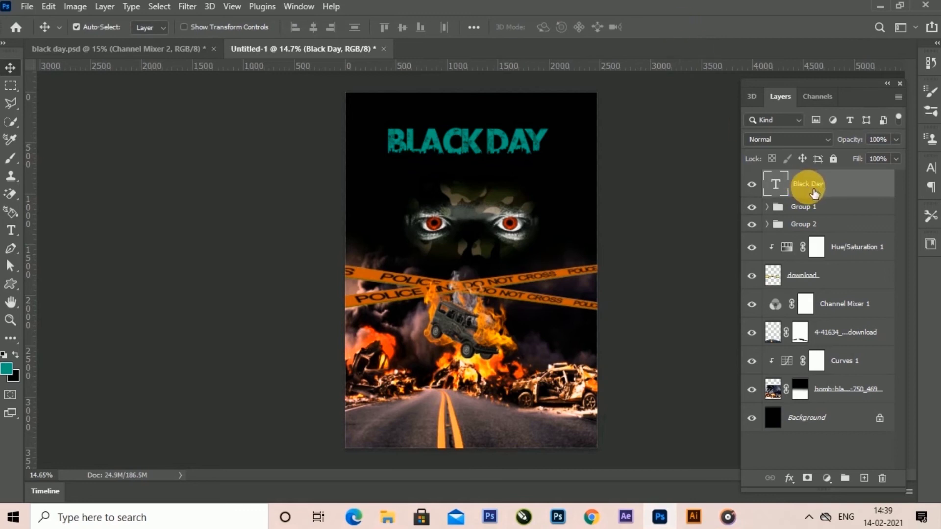
Step: Change the text colour of the "Black Day" title to white (ffffff)
left_click(10, 231)
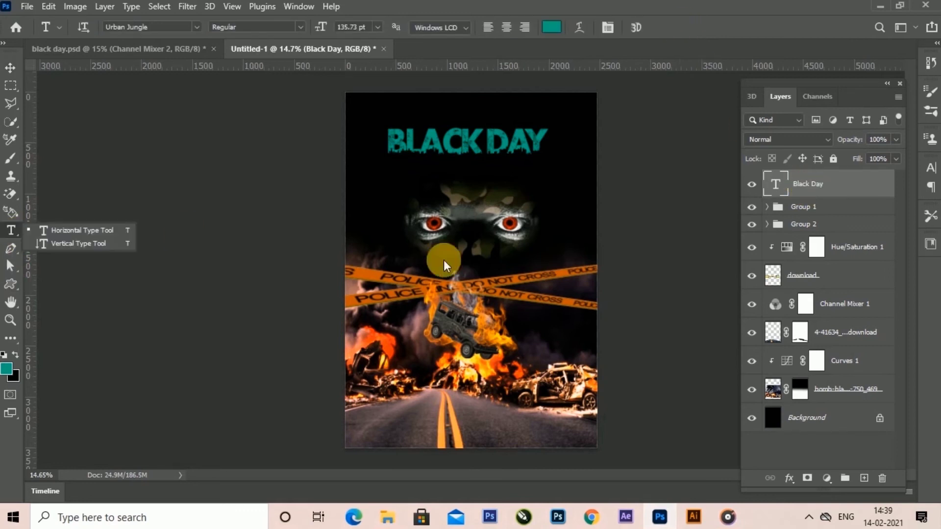
left_click(95, 231)
triple_click(479, 153)
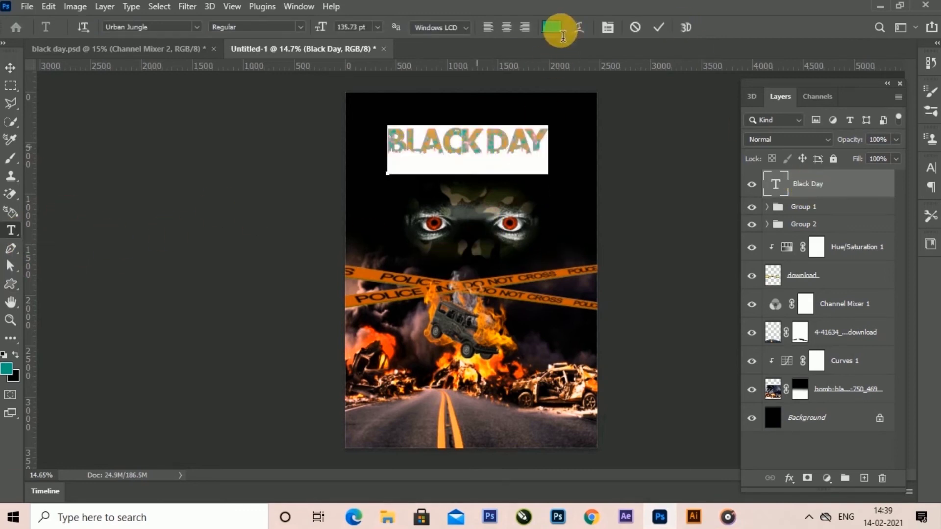
left_click(551, 27)
left_click_drag(50, 239, 1, 231)
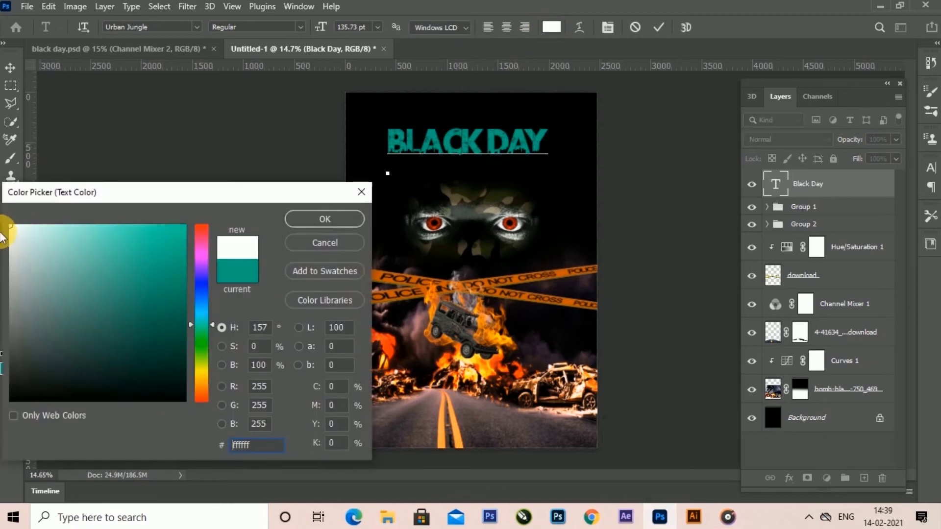
left_click(329, 218)
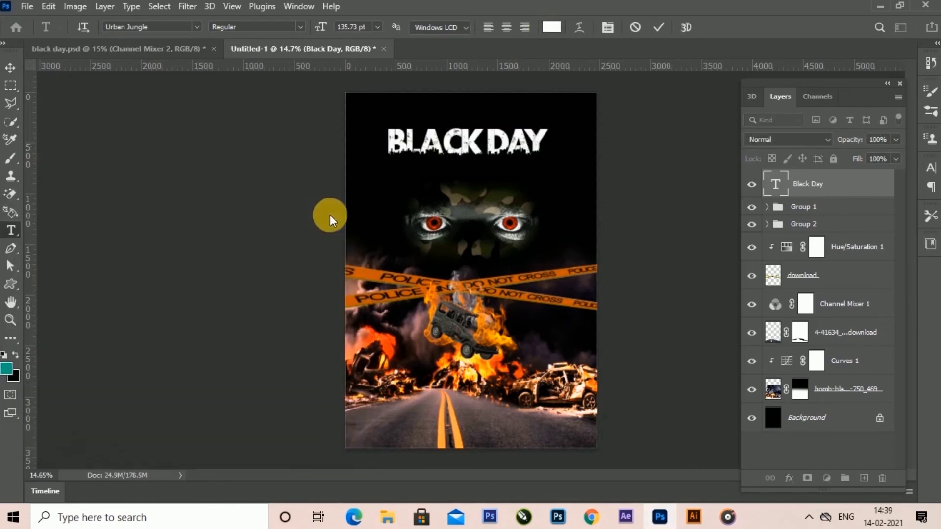
left_click(659, 27)
Step: Nudge the "Black Day" title slightly upward to leave more space above the eyes
left_click(10, 67)
key("Up")
key("Up")
key("Up")
key("Up")
key("Up")
key("Up")
key("Up")
key("Up")
key("Up")
key("Up")
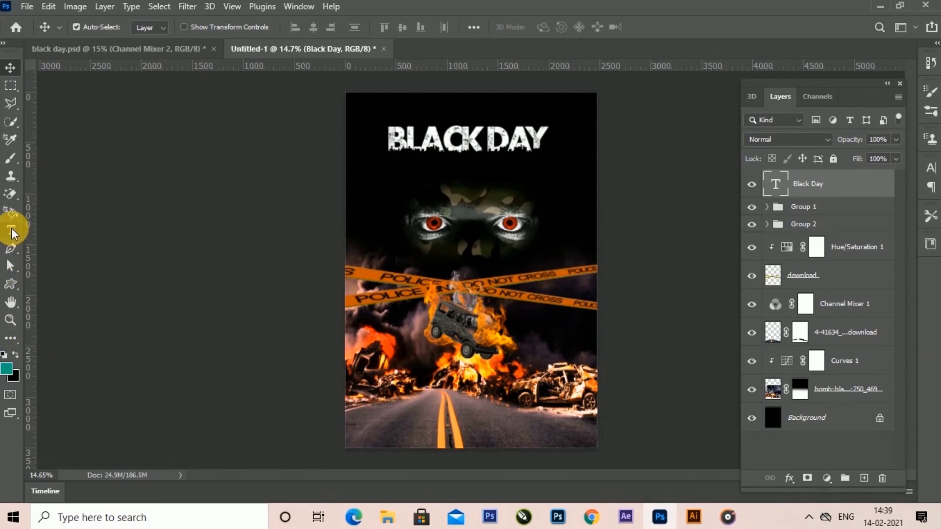
key("shift+Up")
key("shift+Up")
key("shift+Up")
key("shift+Up")
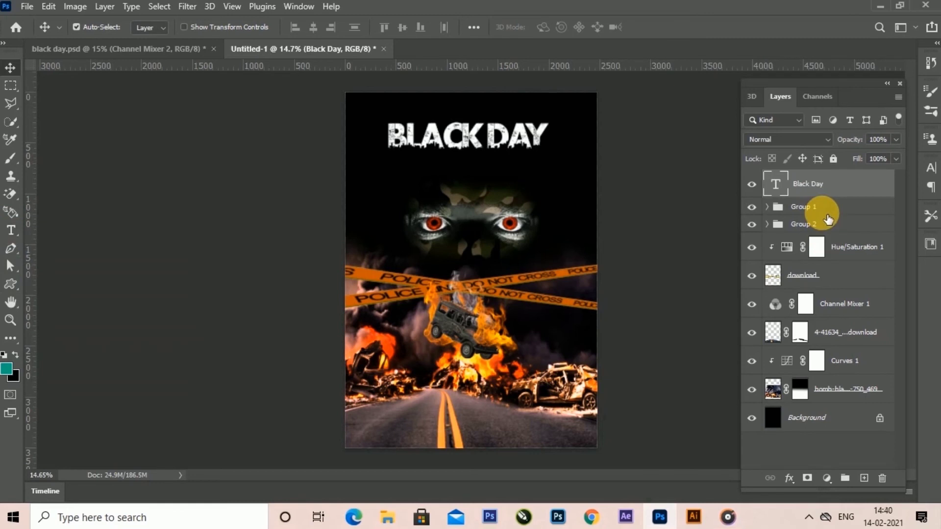
Step: Add the line "Remember Pulwama Attack" below the title in Font Awesome 5 Free Solid at 23 pt
left_click(810, 455)
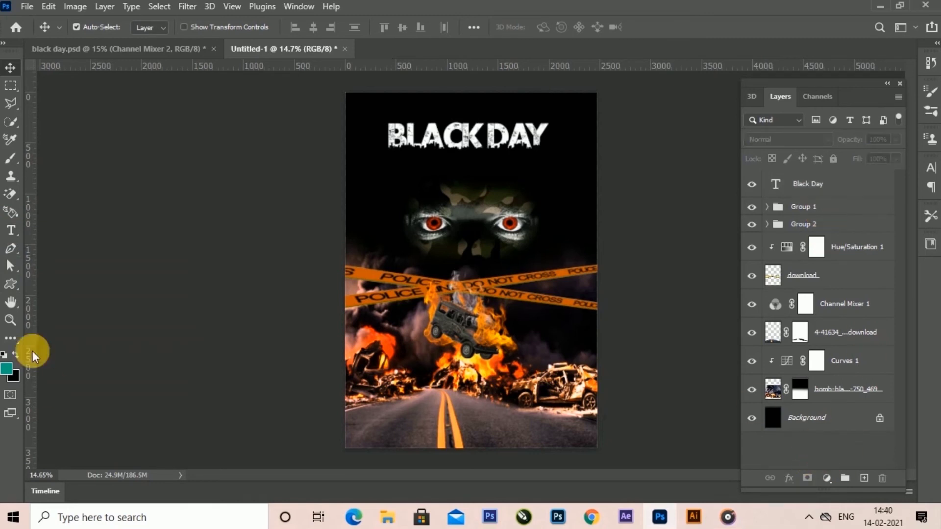
key("t")
left_click(197, 28)
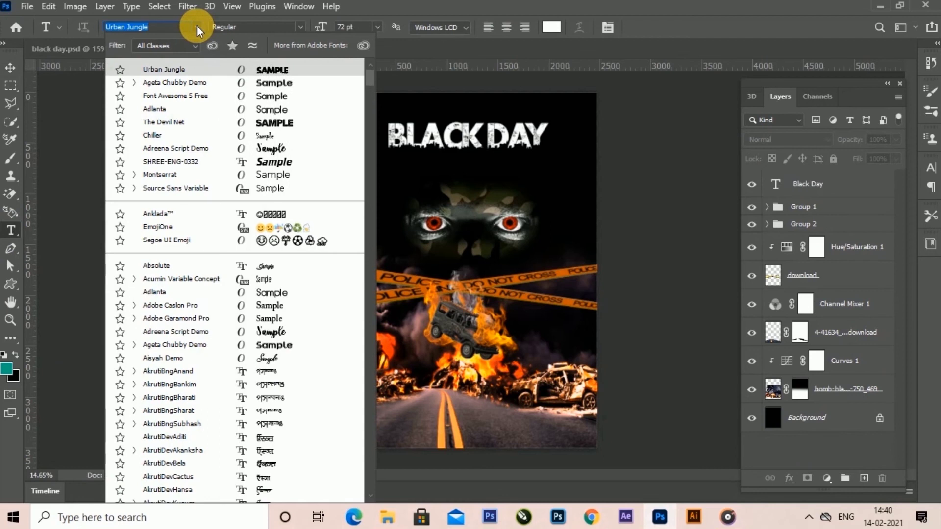
left_click(272, 100)
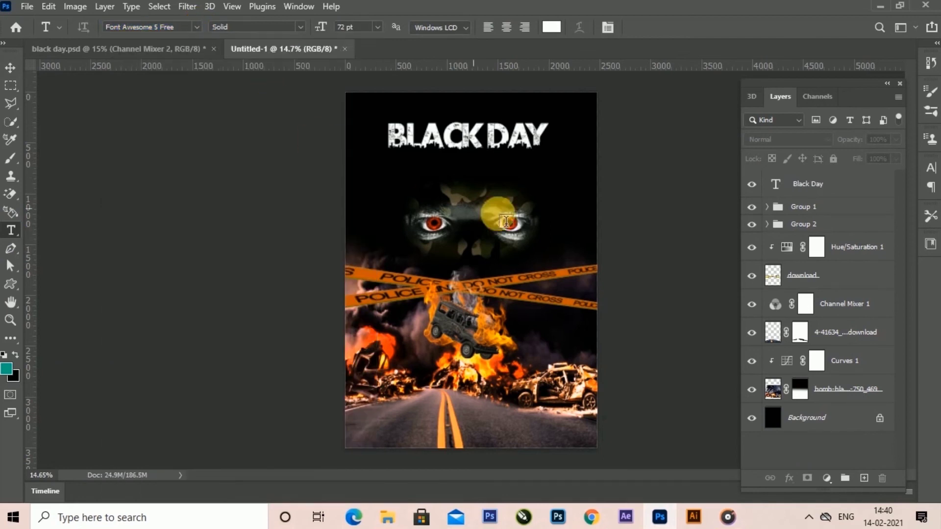
scroll(504, 213, "up", 3)
left_click(356, 165)
left_click_drag(323, 27, 287, 27)
type("Remember Pulwama Attack")
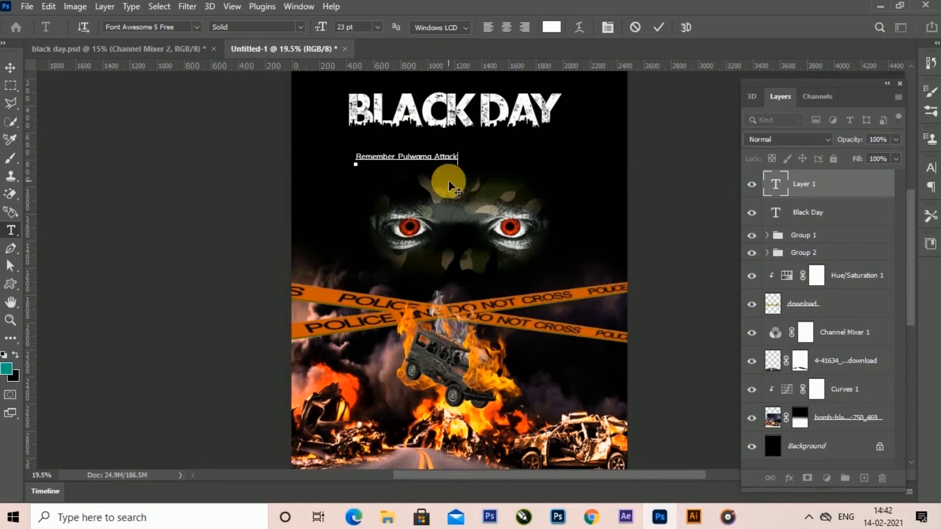
Step: Set the letter tracking of the "Remember Pulwama Attack" tagline to 620 and position it centred just below the title
scroll(448, 179, "up", 1)
left_click_drag(463, 156, 336, 150)
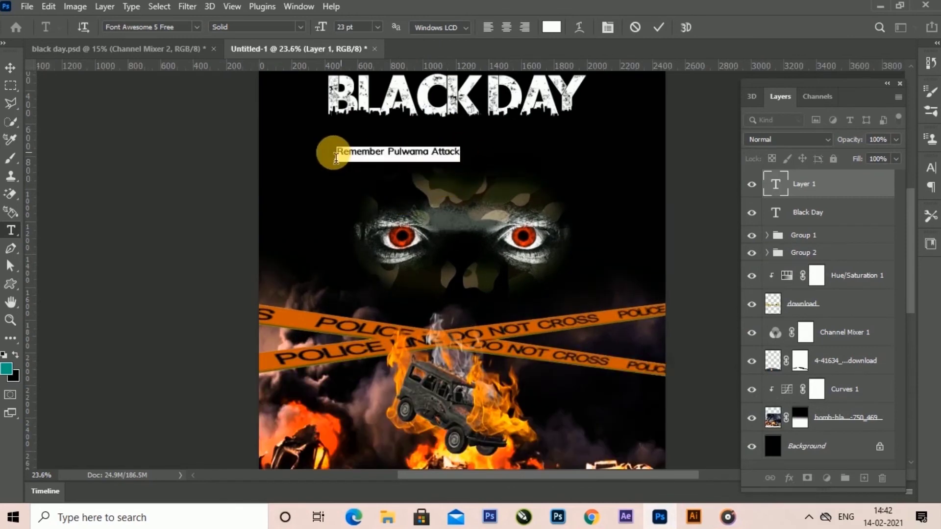
left_click(196, 27)
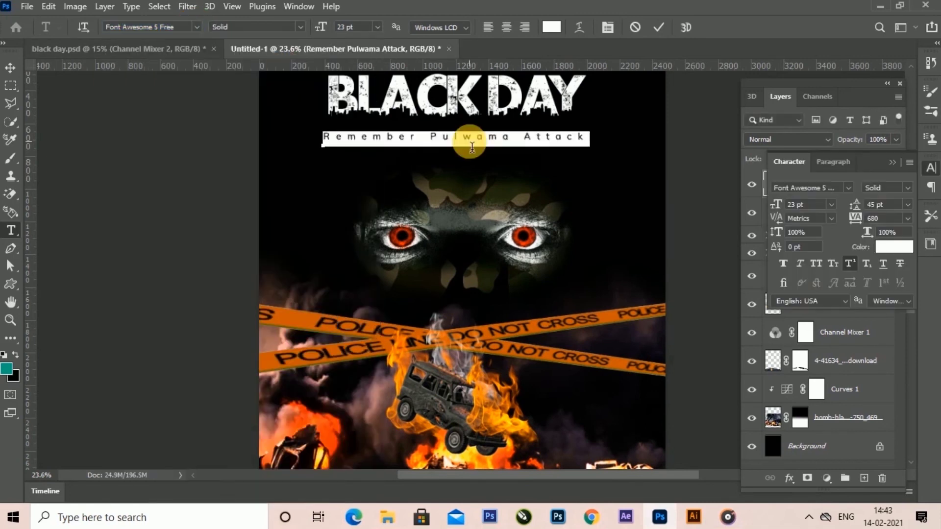
left_click_drag(863, 227, 851, 219)
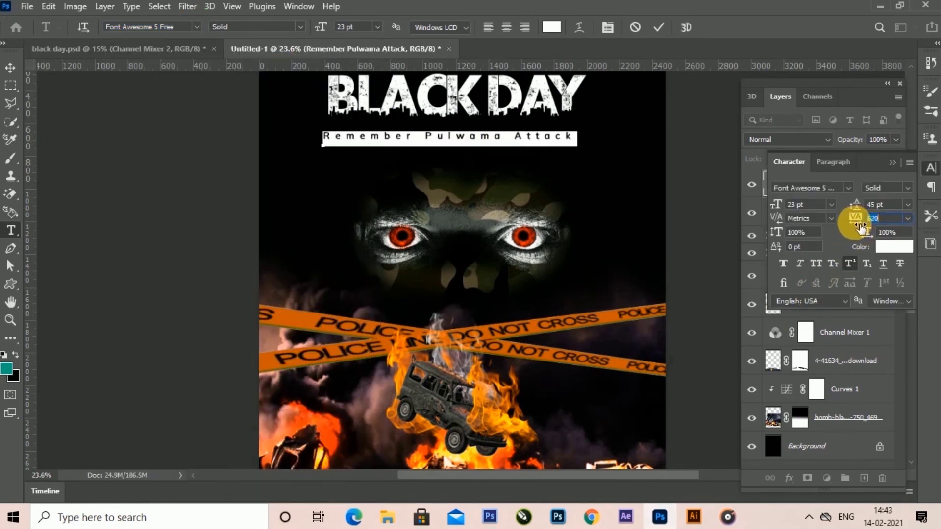
left_click(659, 27)
left_click(8, 67)
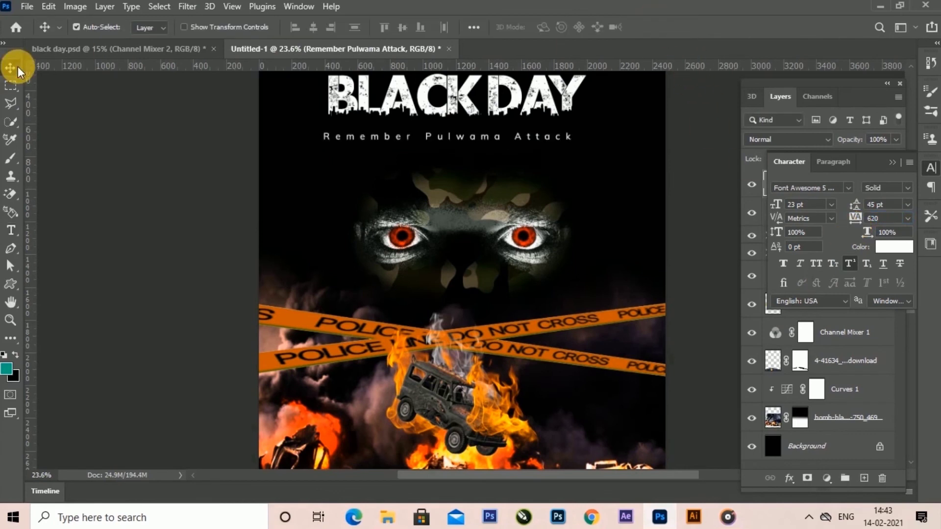
left_click(465, 314)
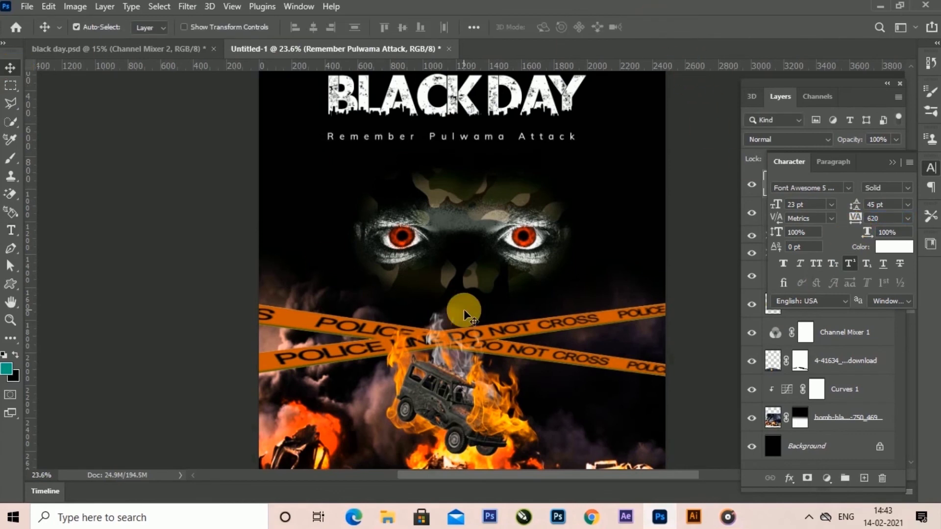
Step: Add a Photo Filter adjustment layer above the tagline using Warming Filter (85) at 94% density, following the black day.psd reference
scroll(392, 343, "down", 3)
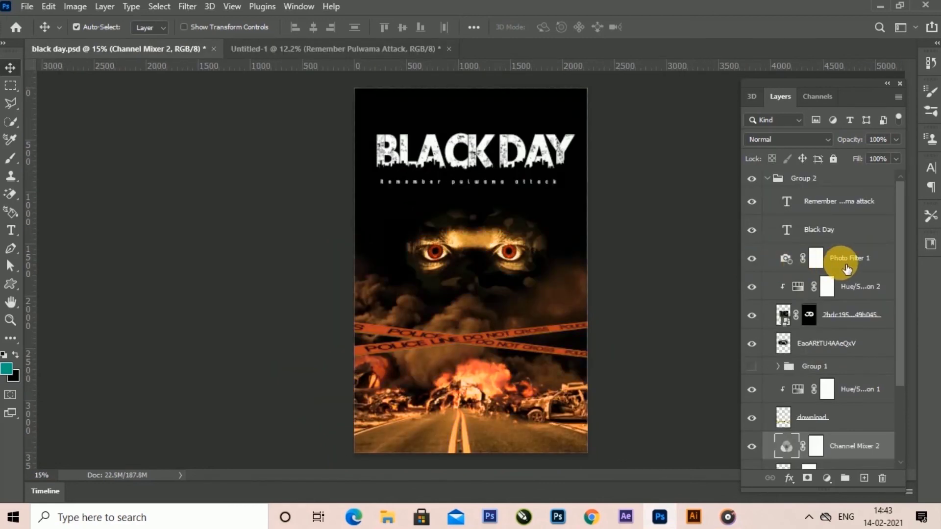
left_click(833, 259)
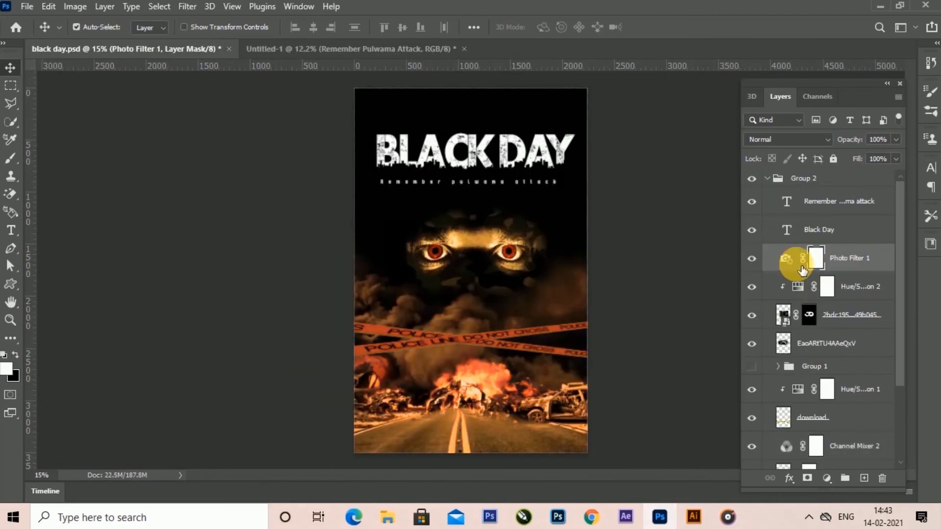
left_click(365, 48)
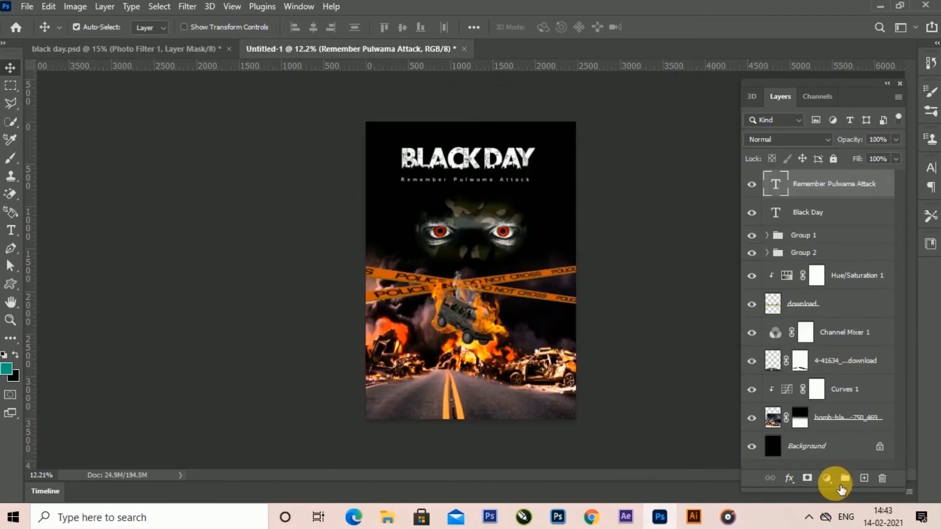
left_click(827, 479)
left_click(858, 382)
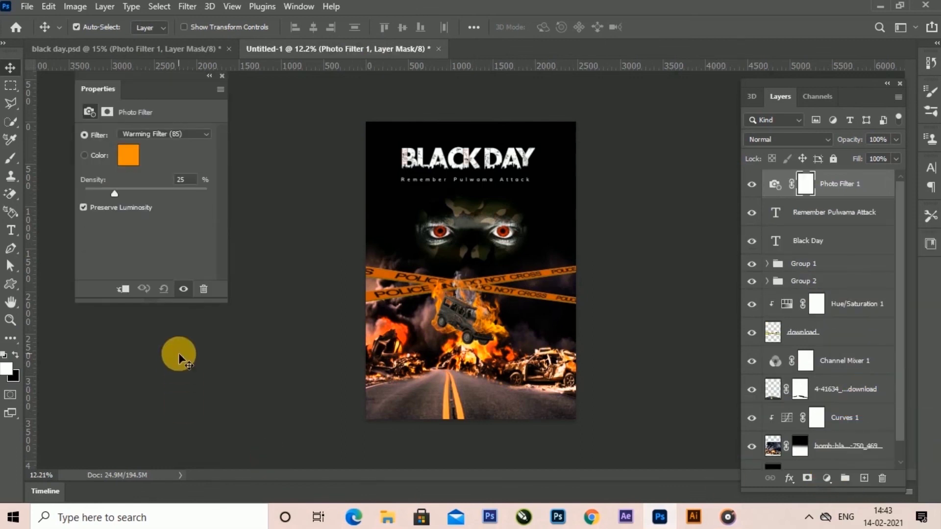
left_click_drag(117, 196, 216, 206)
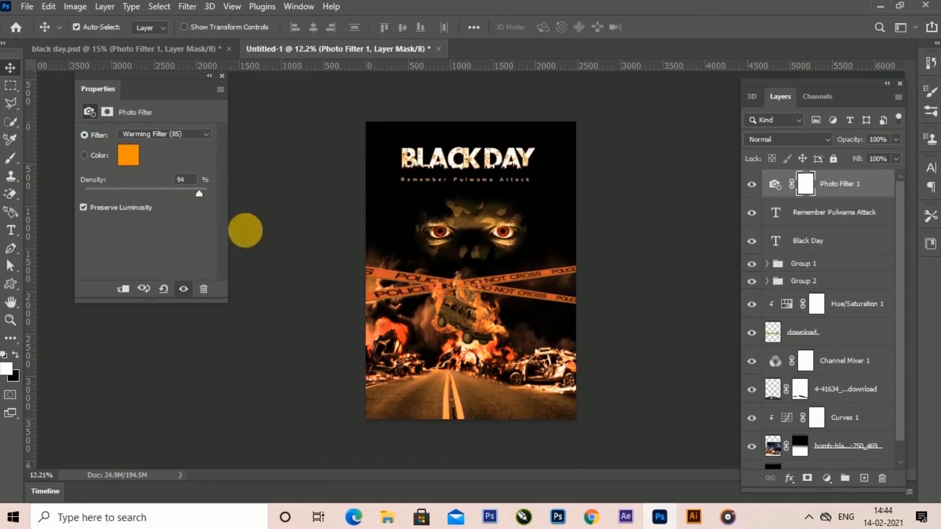
left_click(222, 76)
Step: Compare the poster with and without the Photo Filter, and move that adjustment layer beneath the two text layers
scroll(616, 273, "up", 2)
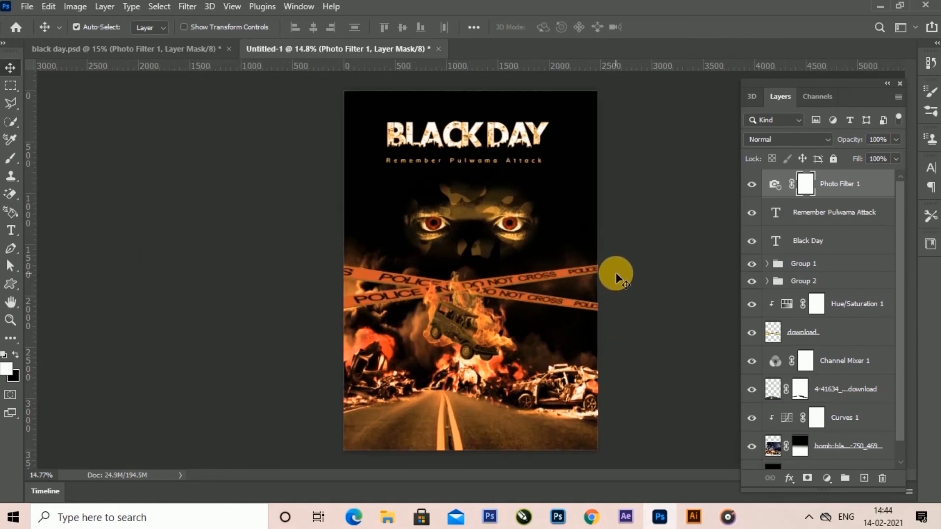
left_click(752, 185)
left_click(753, 184)
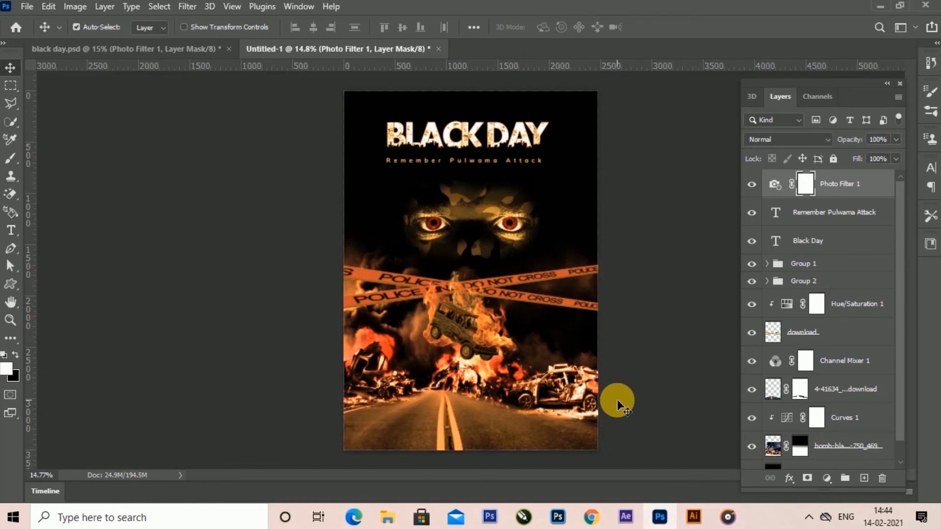
scroll(548, 408, "up", 2)
scroll(553, 407, "up", 1)
scroll(531, 472, "left", 3)
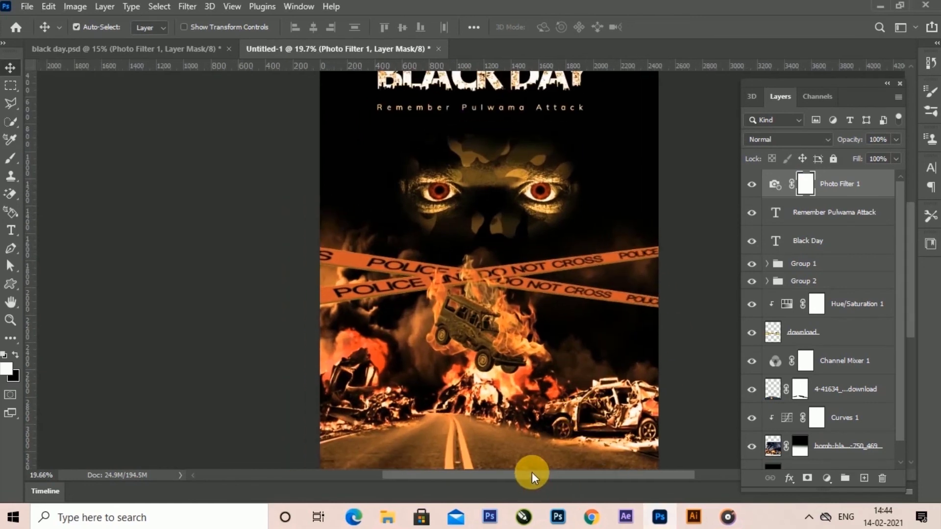
scroll(575, 485, "up", 5)
scroll(575, 495, "down", 12)
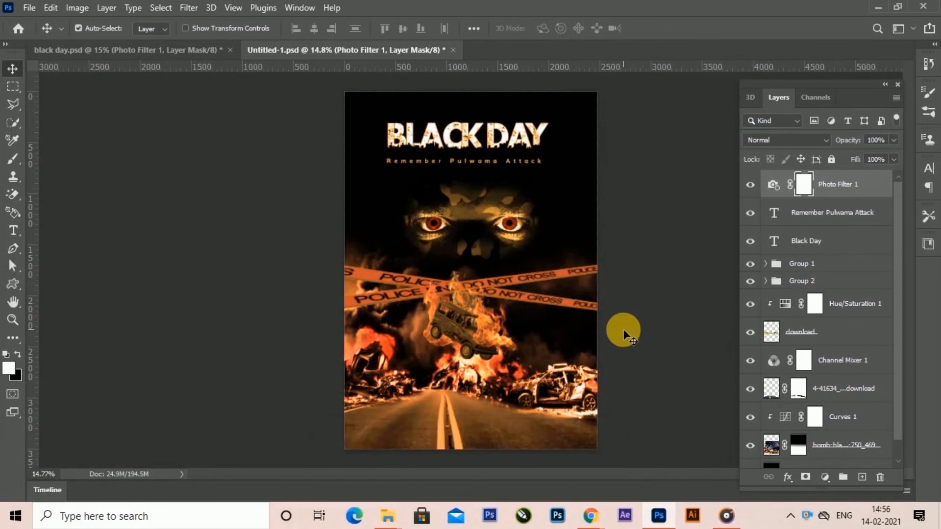
left_click_drag(861, 189, 869, 259)
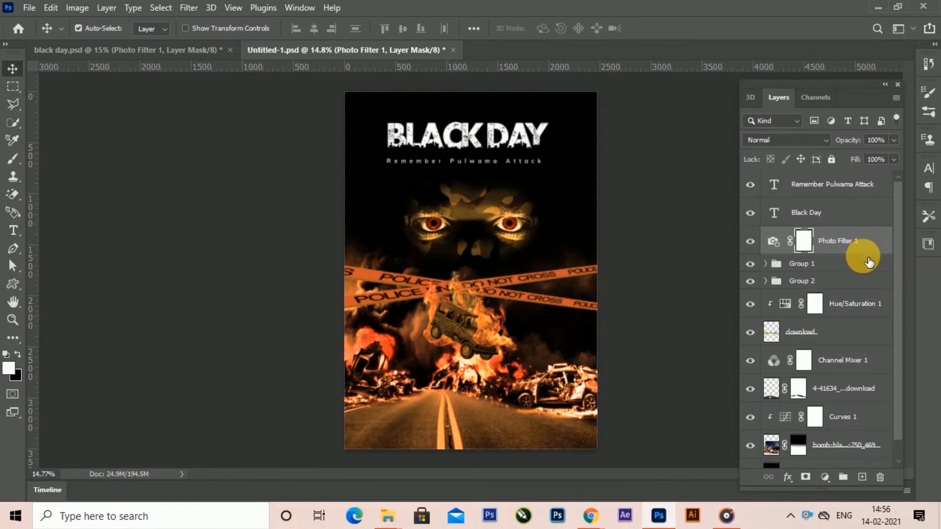
Step: Resize the image to 190 mm wide, leaving the height at 297.01 mm
left_click(77, 8)
left_click(113, 110)
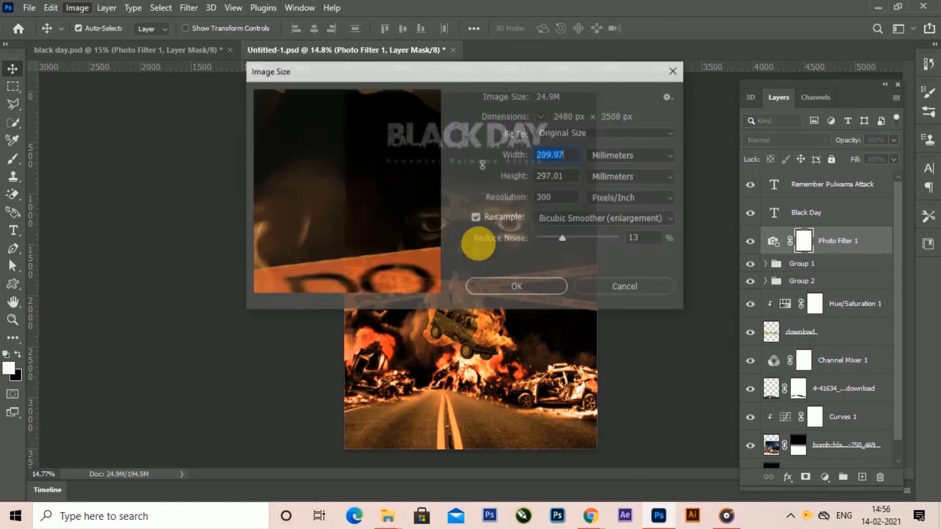
type("190")
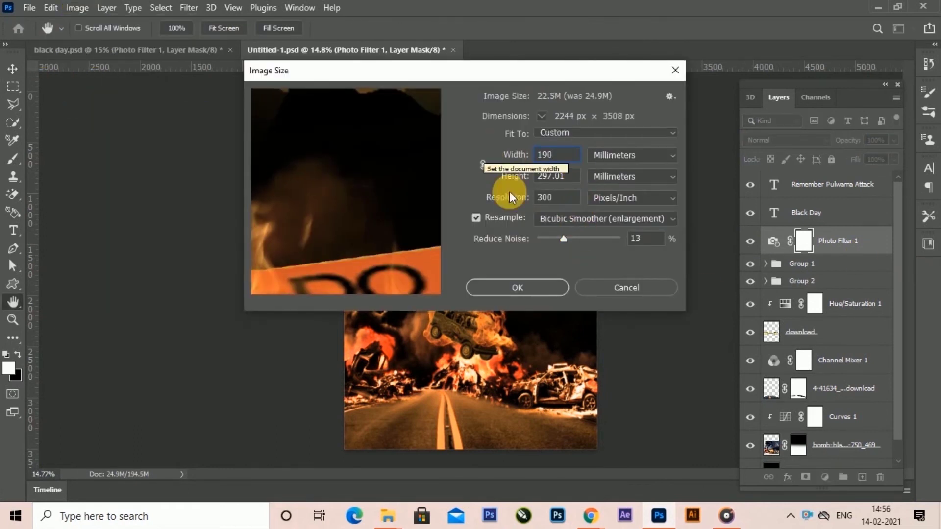
left_click(542, 288)
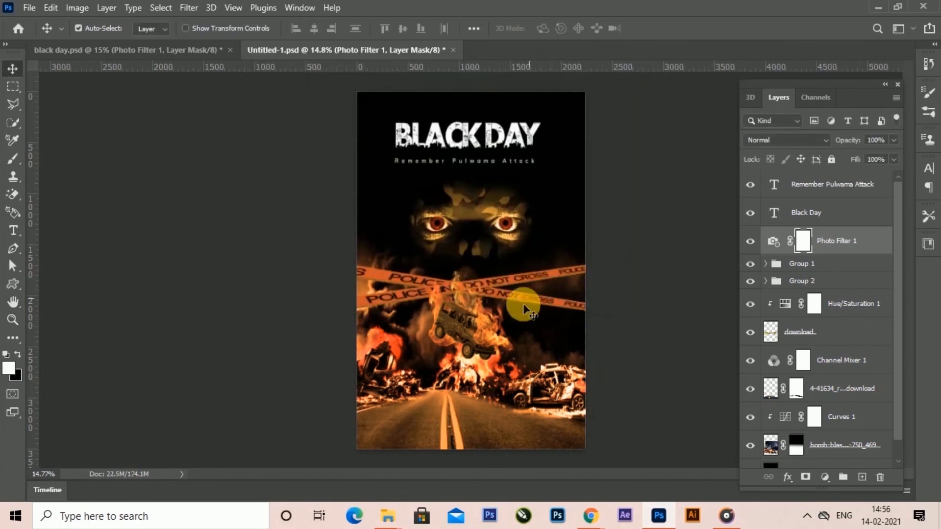
Step: Scale the burning jeep in Group 1 to 91.58% width and 83.16% height and place it about 108 px lower
left_click(802, 265)
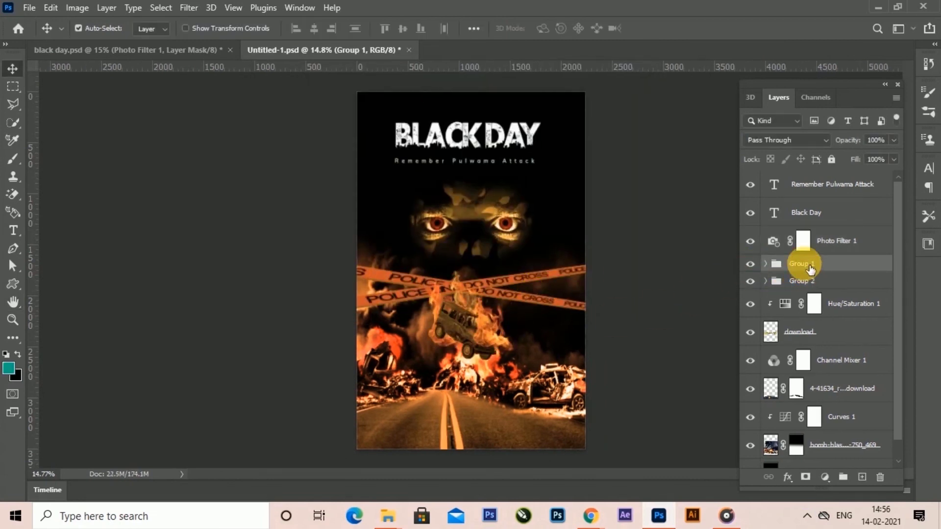
key("ctrl+t")
left_click_drag(515, 361, 481, 342)
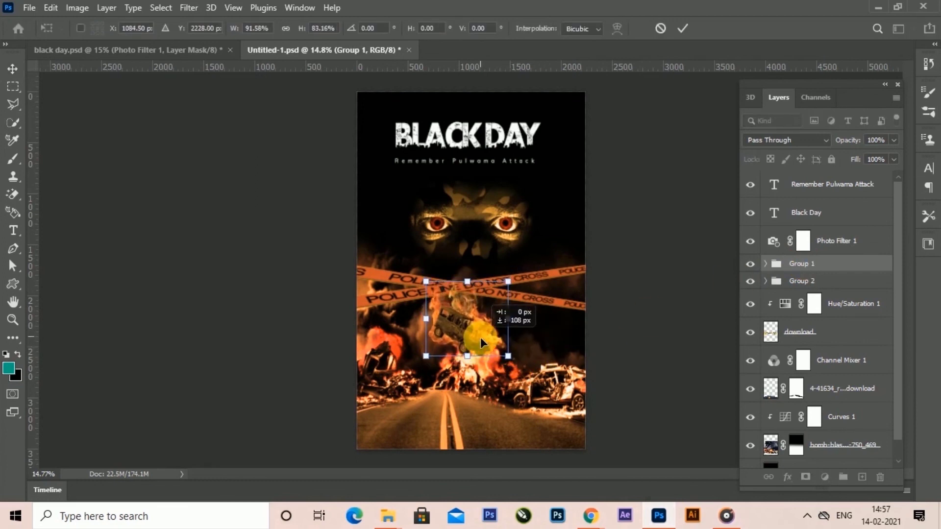
left_click(682, 28)
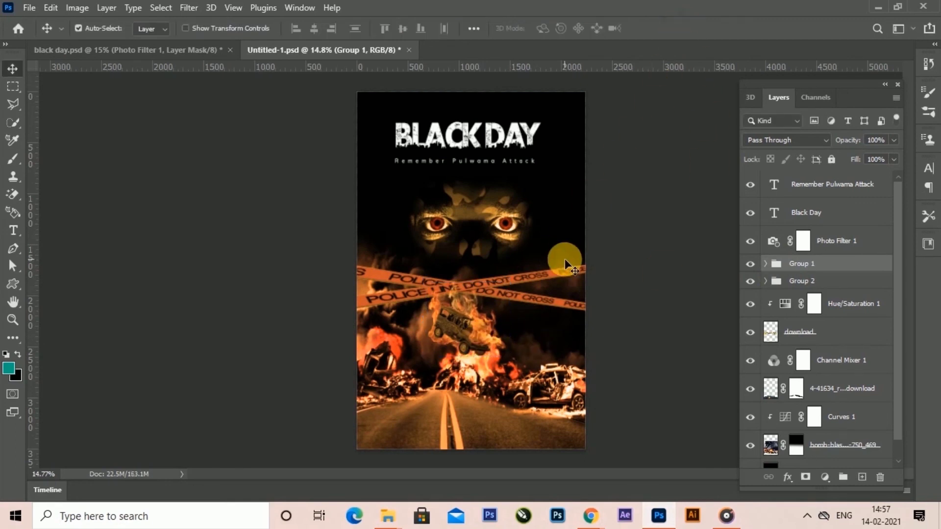
Step: Nudge the eyes in Group 2 slightly down towards the police tape
scroll(888, 390, "down", 1)
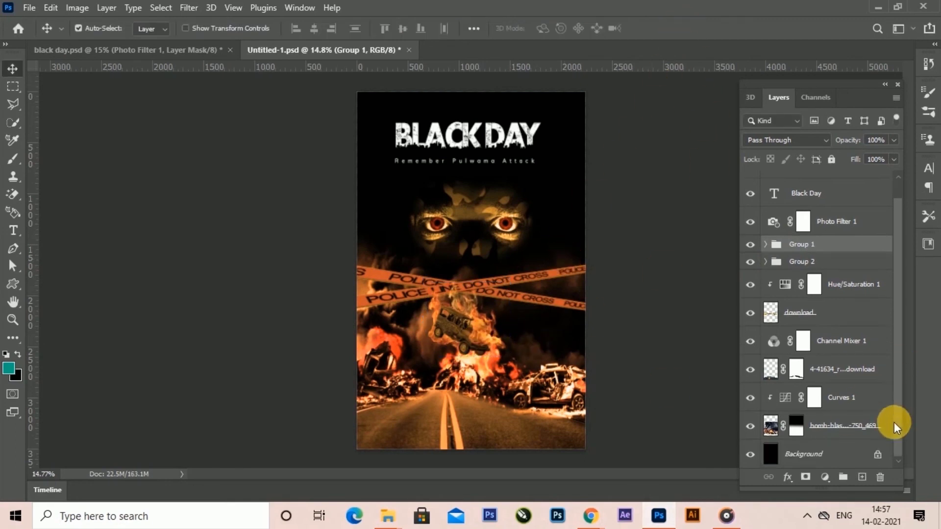
left_click(827, 456)
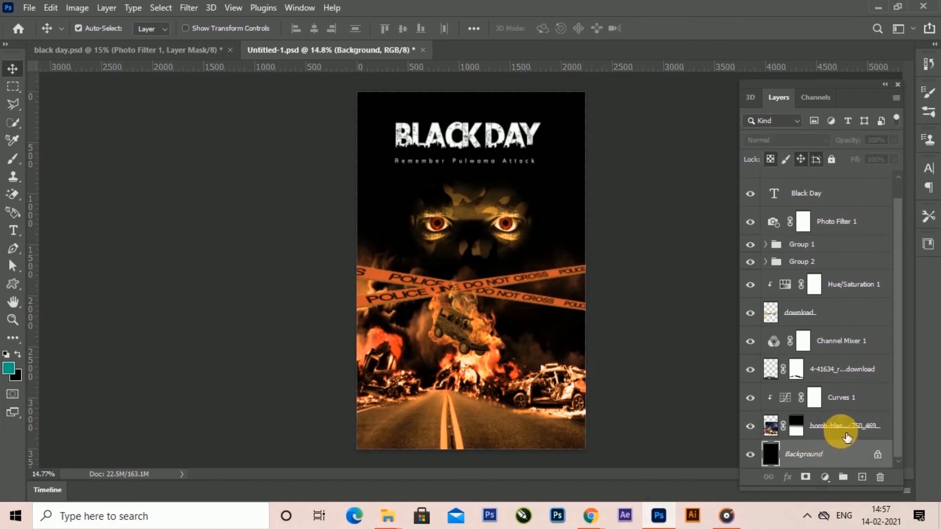
left_click(806, 436)
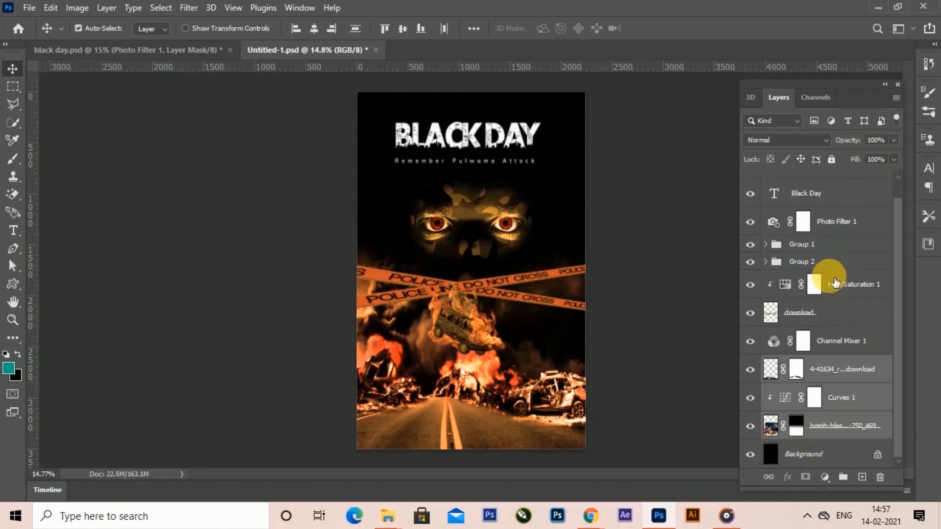
left_click(828, 265)
key("shift+Down")
key("shift+Down")
key("shift+Down")
key("shift+Down")
key("shift+Down")
key("shift+Down")
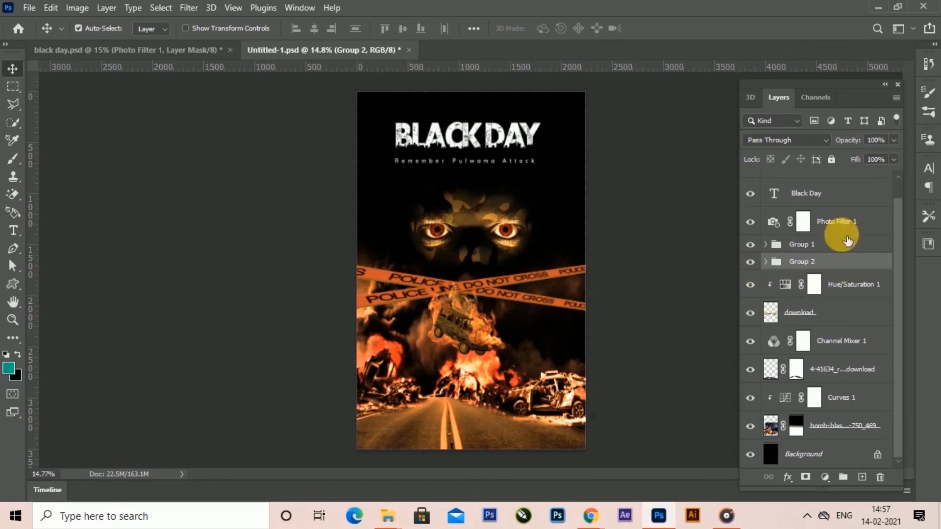
Step: Centre the "Black Day" title and the tagline horizontally on the Background layer
left_click(825, 194)
scroll(835, 192, "up", 1)
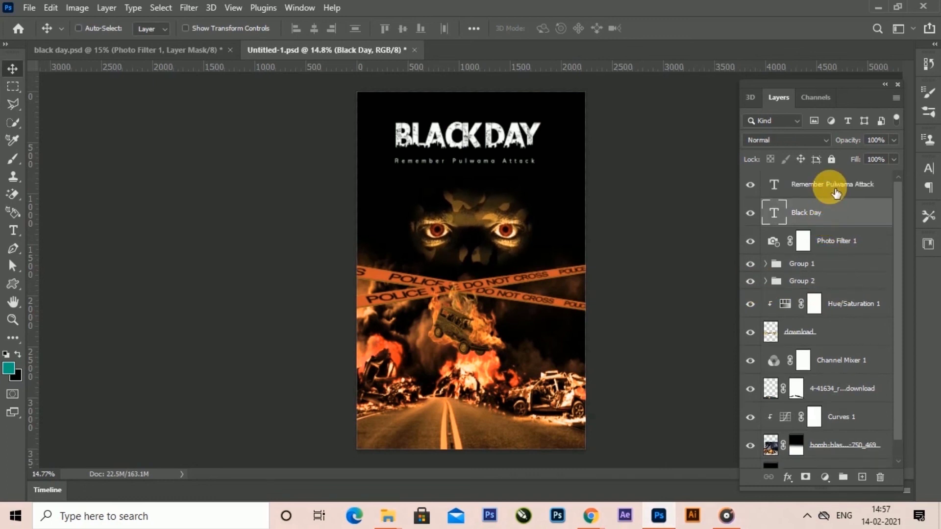
left_click(835, 191, "ctrl")
left_click_drag(896, 395, 896, 457)
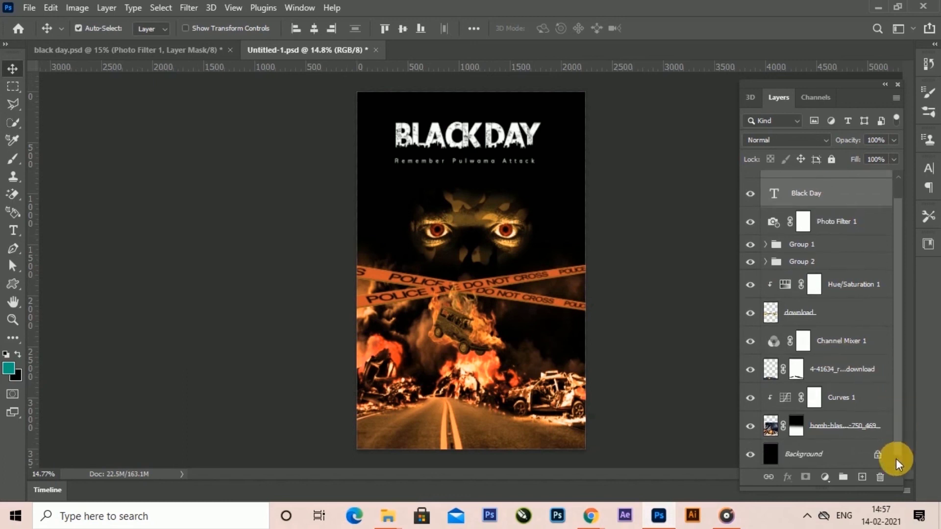
left_click(838, 456, "ctrl")
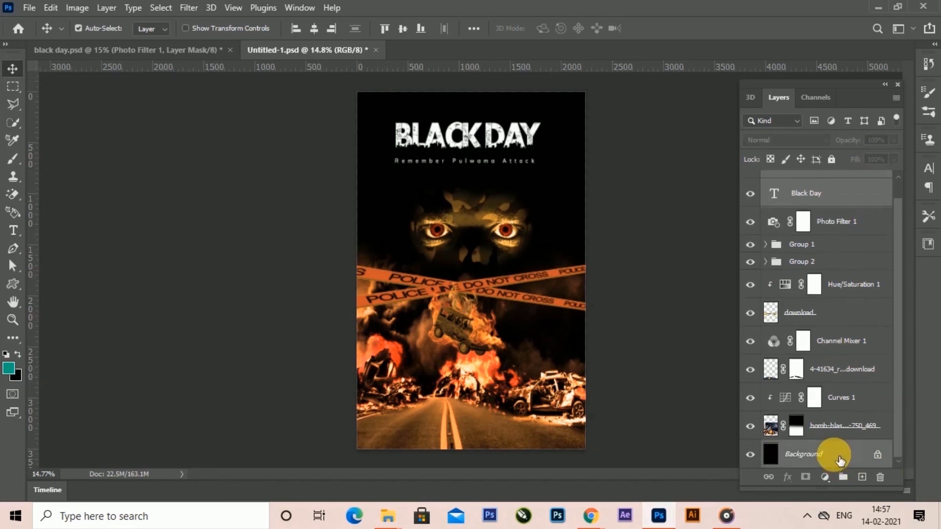
left_click(314, 28)
scroll(840, 210, "up", 1)
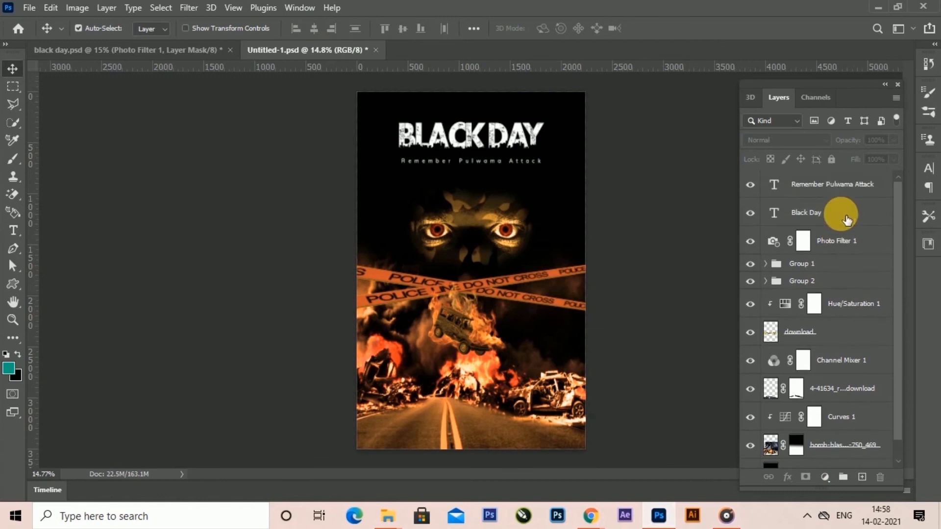
Step: Shift the tagline slightly left to line up with the title, and nudge both text layers down a little
left_click(839, 184)
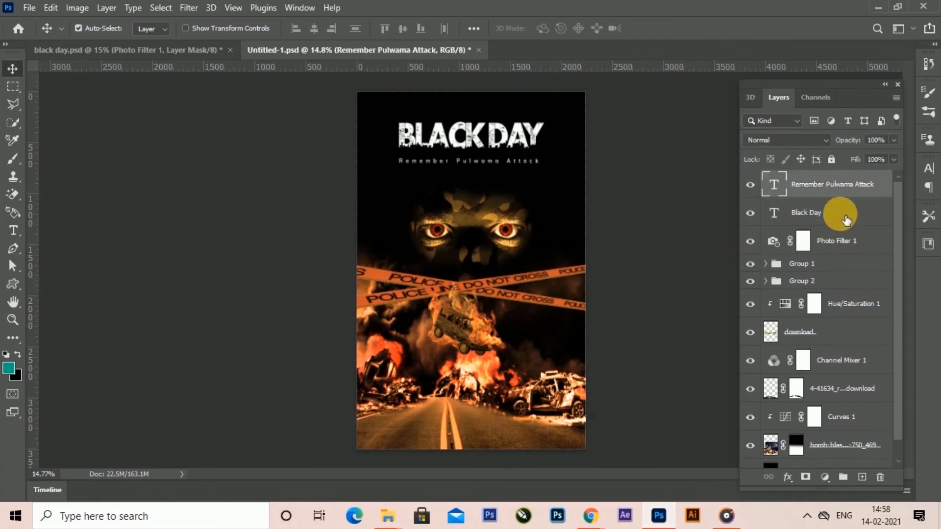
left_click(840, 213, "ctrl")
key("shift+Down")
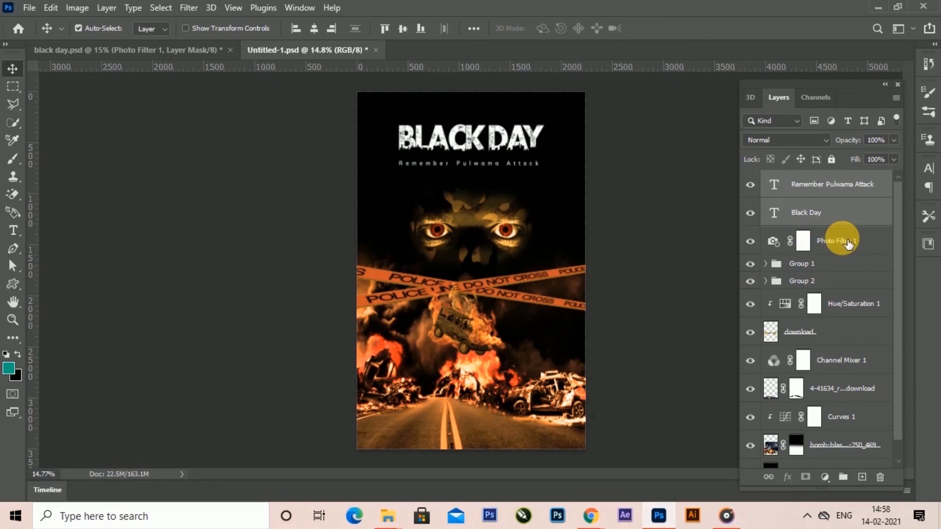